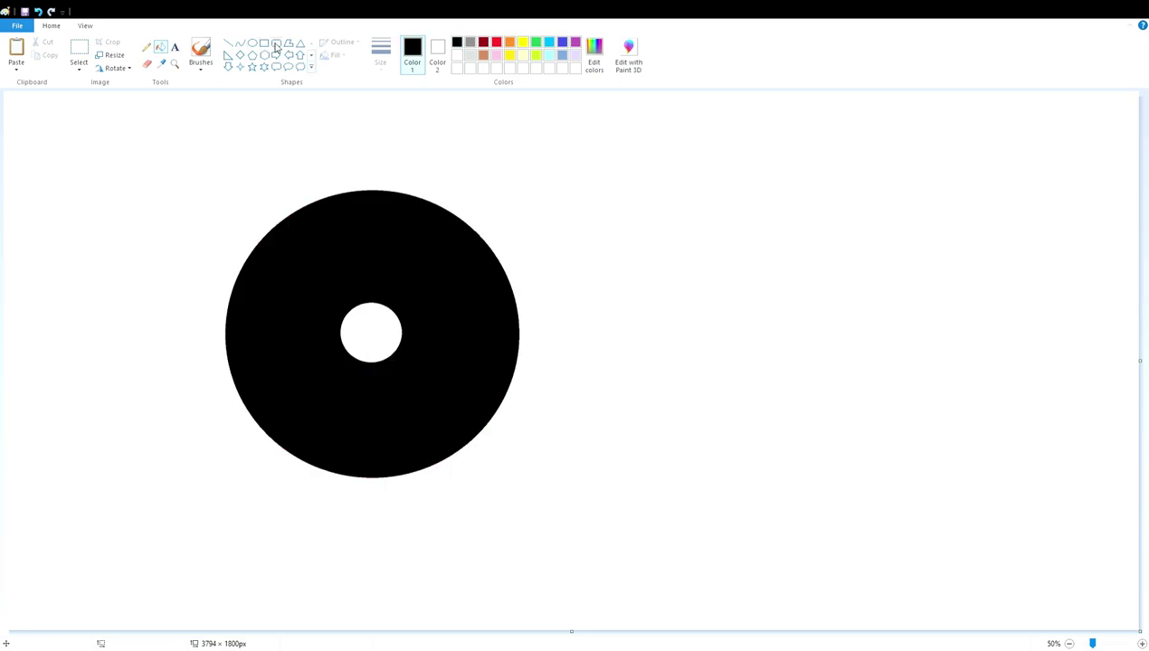
drag(470, 287, 567, 385)
drag(527, 331, 401, 328)
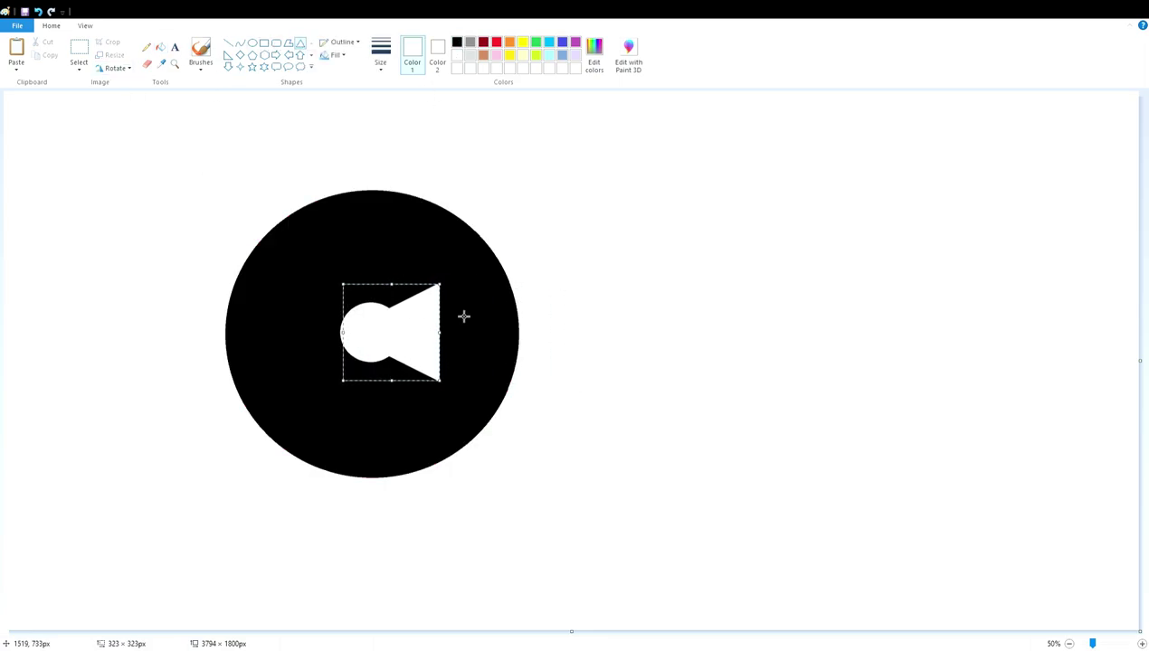
drag(486, 332, 527, 334)
key(ctrl+z)
key(ctrl+z)
- Enlarge the ring's central hole with a bigger white circle centred on it
click(252, 42)
mouse_move(335, 297)
mouse_down()
mouse_move(430, 387)
mouse_move(419, 380)
mouse_up()
mouse_move(374, 334)
mouse_down()
mouse_move(375, 427)
mouse_move(372, 335)
mouse_up()
click(267, 52)
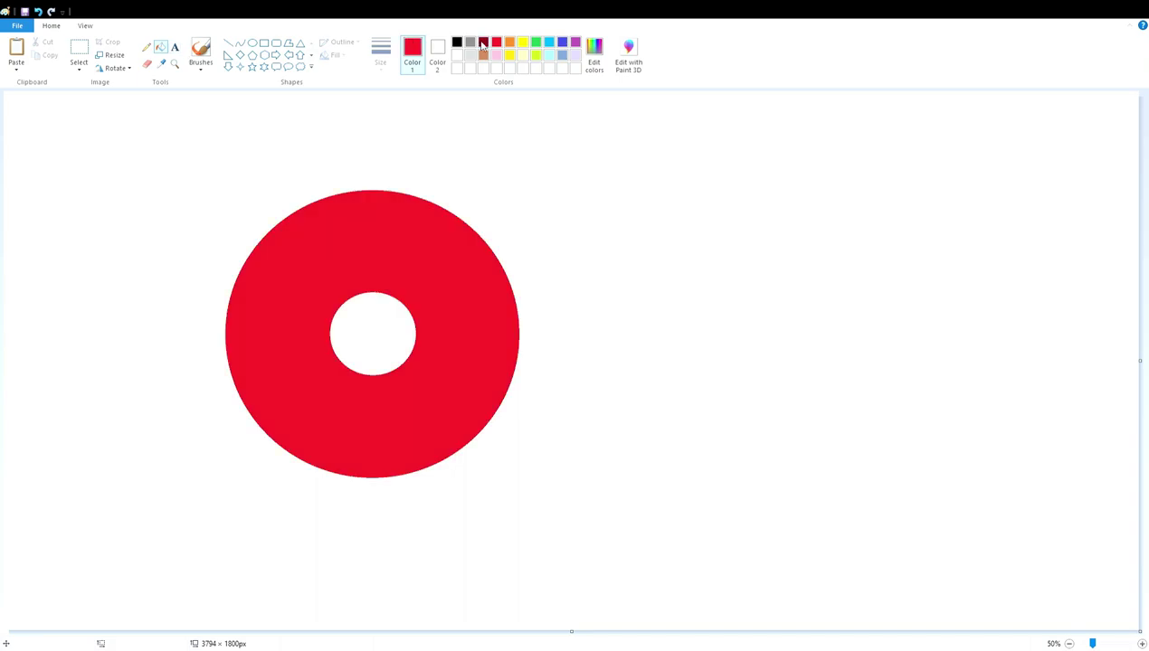
- Cut the opening of the C with a white left-pointing triangle about 447 × 424 px and fill the leftover sliver white
click(300, 42)
drag(459, 277, 559, 402)
mouse_move(506, 340)
mouse_down()
mouse_move(383, 340)
mouse_move(552, 334)
mouse_move(526, 333)
mouse_up()
drag(474, 289, 549, 261)
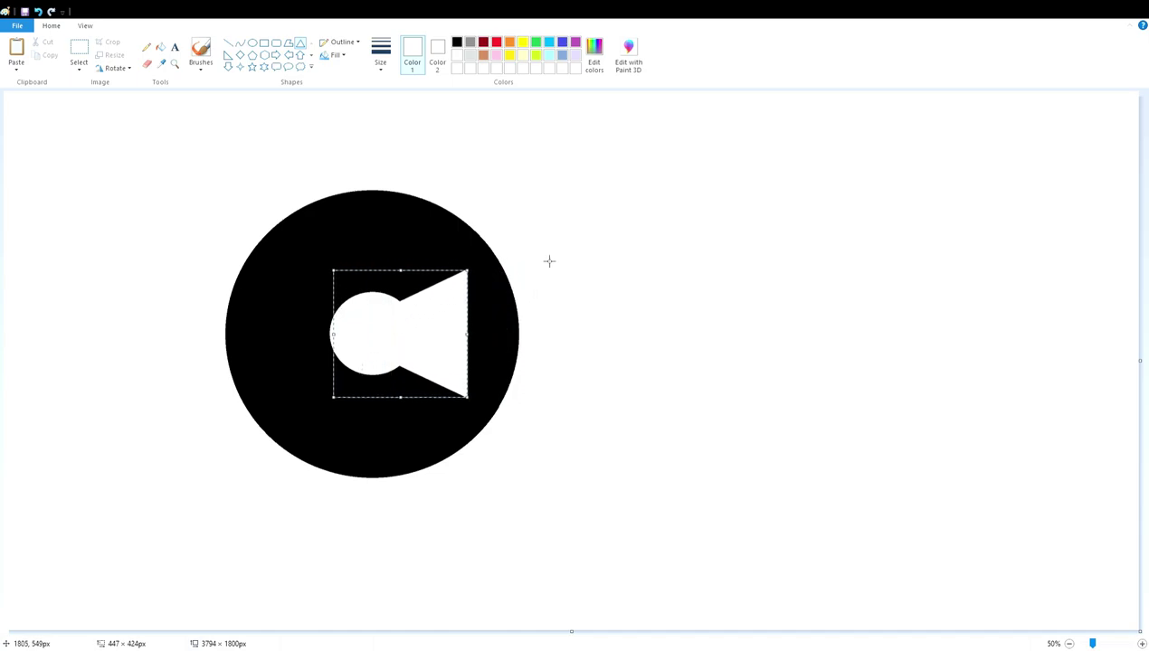
mouse_move(518, 335)
mouse_down()
mouse_move(534, 333)
mouse_move(520, 335)
mouse_up()
click(160, 47)
click(516, 334)
- Draw a large black rectangle just right of the C, taller than the letter, and fill it black
click(457, 41)
click(263, 43)
mouse_move(530, 165)
mouse_down()
mouse_move(876, 582)
mouse_move(910, 559)
mouse_up()
click(160, 47)
click(657, 317)
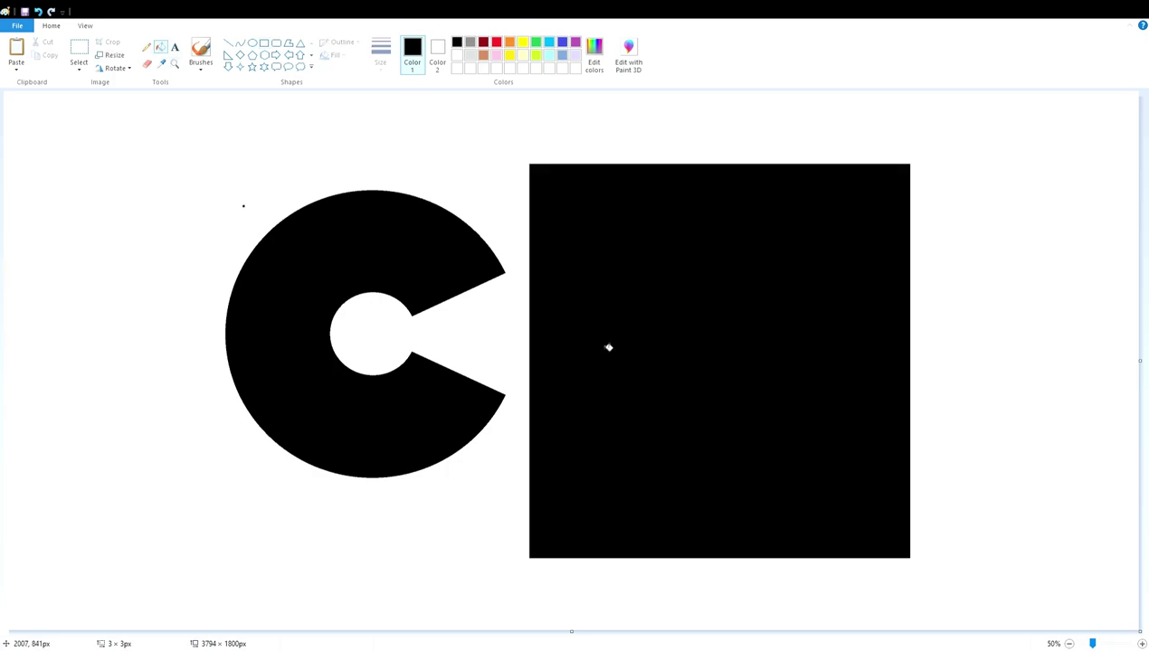
- Trim the black block to the C's height with red guide lines across it, filling the excess above and below white
click(1142, 643)
click(497, 42)
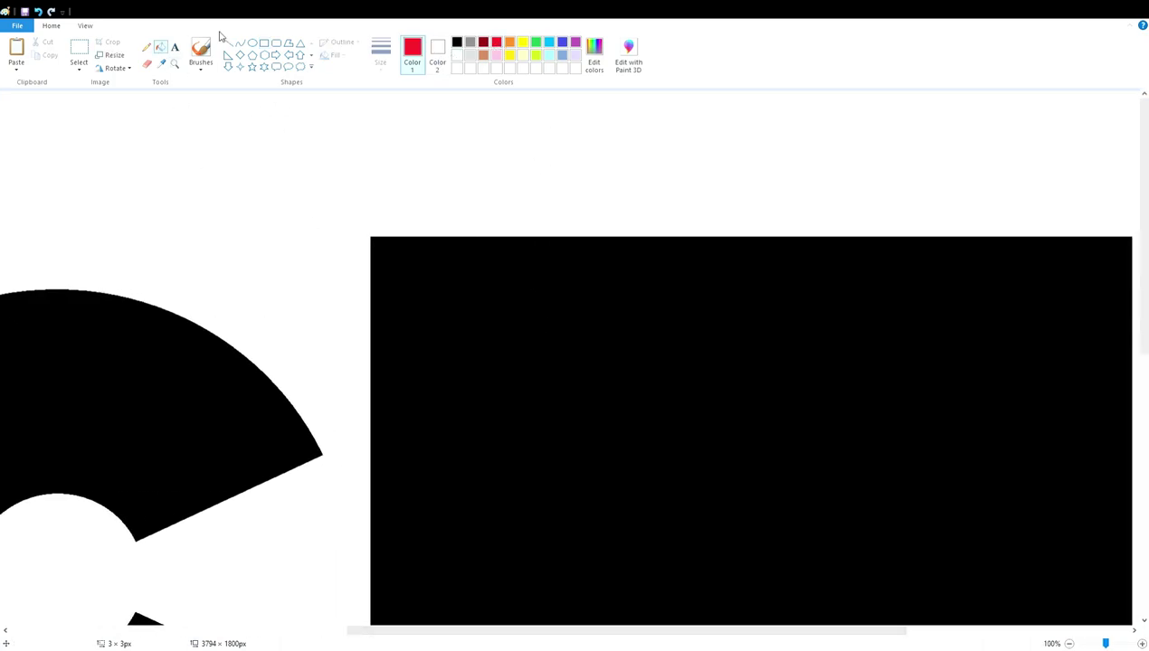
drag(58, 283, 1131, 279)
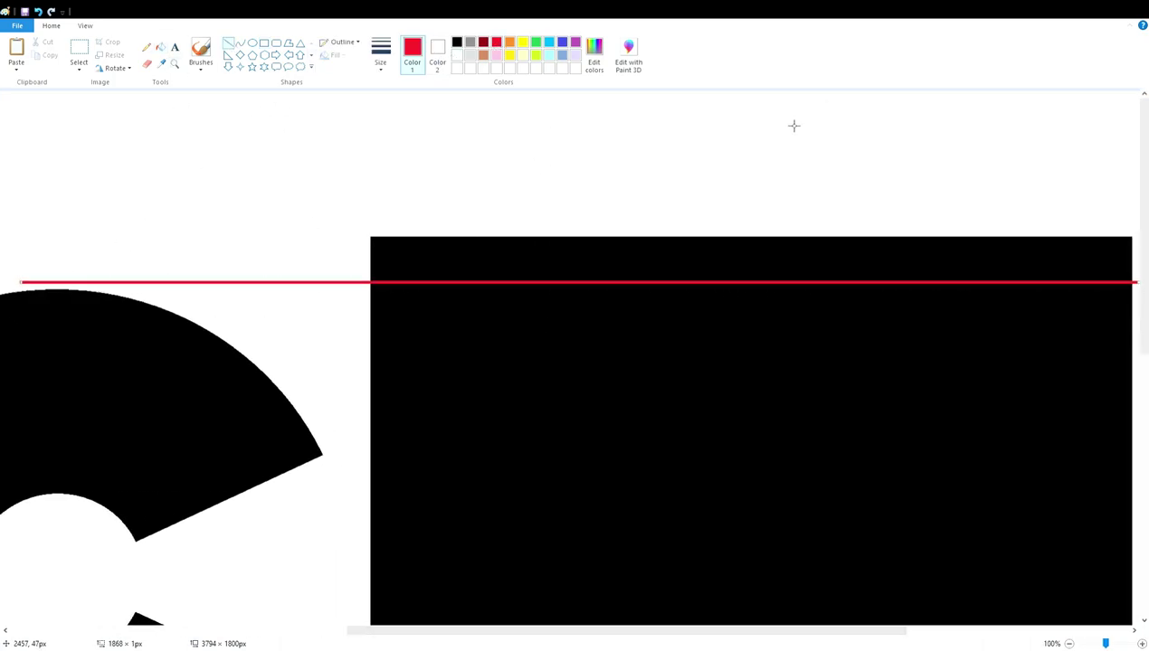
scroll(551, 407, down, 6)
drag(55, 334, 1122, 332)
click(160, 47)
click(474, 372)
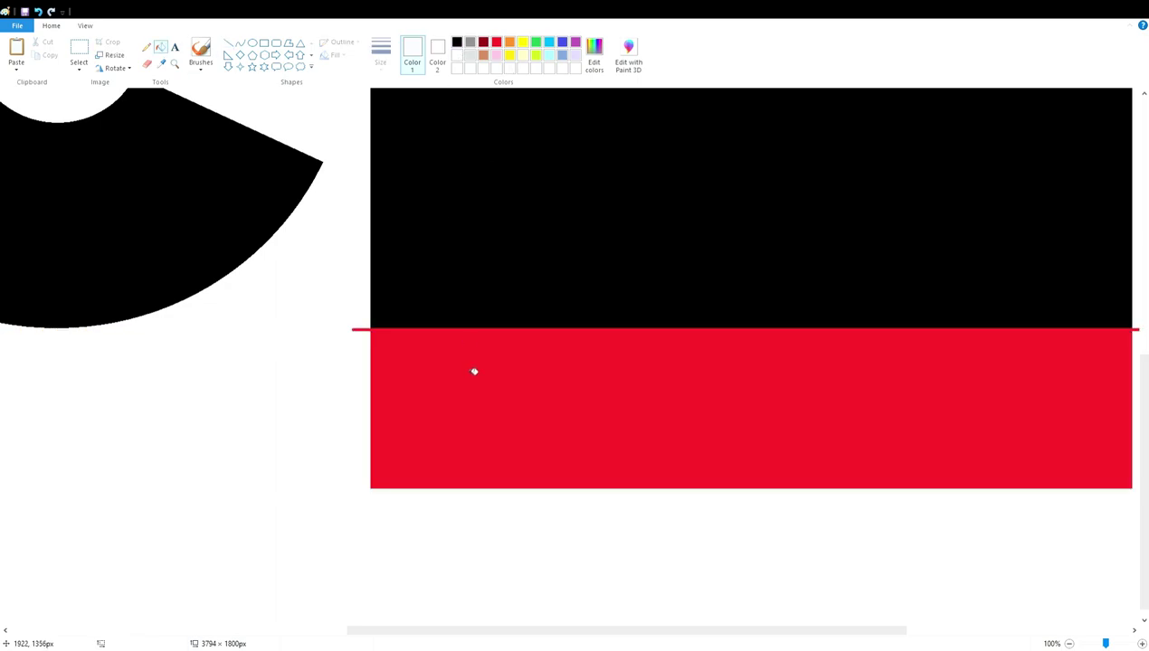
scroll(479, 354, up, 6)
click(1068, 643)
- Cut a white right triangle into the block's bottom edge and select the notched part of the block for copying
click(228, 54)
drag(630, 478, 732, 371)
click(1016, 408)
click(79, 50)
drag(516, 175, 815, 504)
click(157, 115)
- Fill the notched block red
click(161, 46)
click(496, 42)
click(825, 271)
scroll(825, 271, up, 1)
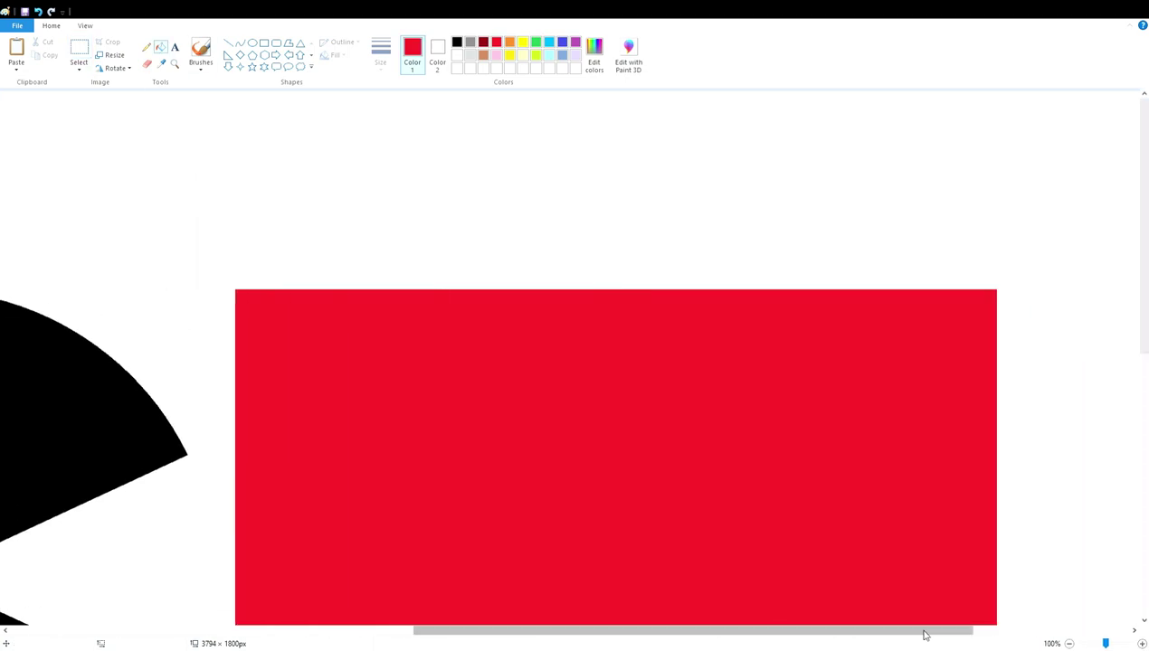
key(ctrl+v)
click(115, 68)
click(131, 122)
drag(198, 270, 413, 306)
key(Delete)
scroll(387, 484, down, 3)
drag(777, 636, 818, 615)
scroll(577, 205, up, 3)
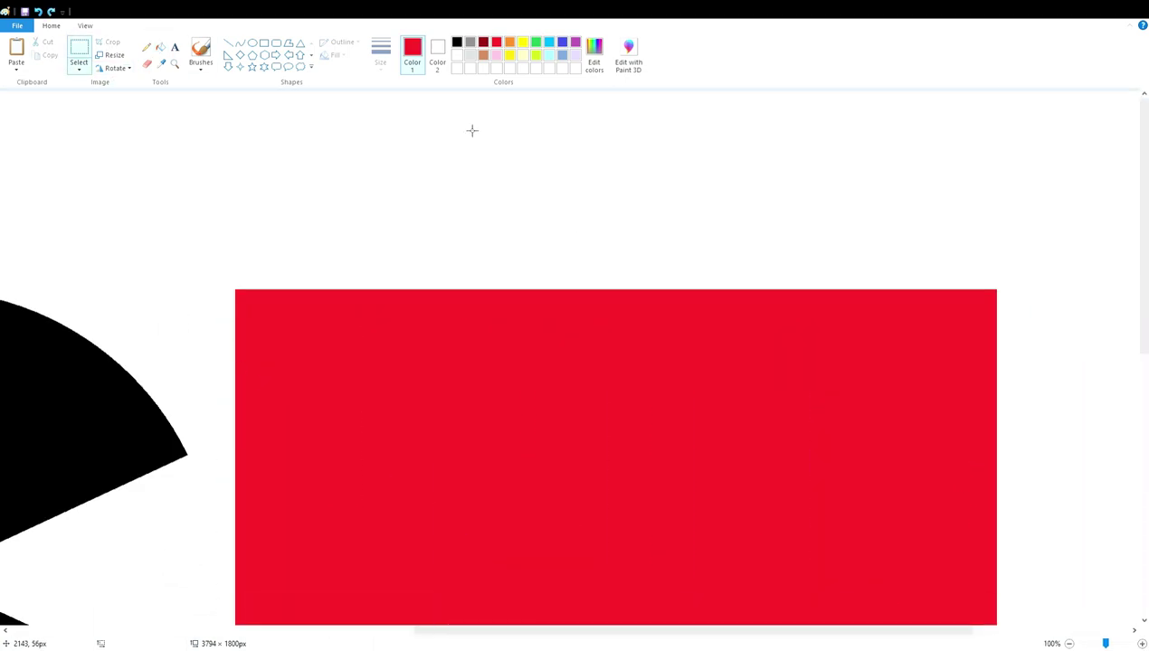
- Fill the block black and paste the red notched copy rotated 180° over it, aligned with the block's top left corner
click(160, 46)
click(457, 42)
click(449, 454)
key(ctrl+v)
click(115, 68)
click(136, 162)
mouse_move(194, 218)
mouse_down()
mouse_move(238, 256)
mouse_move(192, 218)
mouse_up()
click(268, 213)
scroll(866, 405, down, 3)
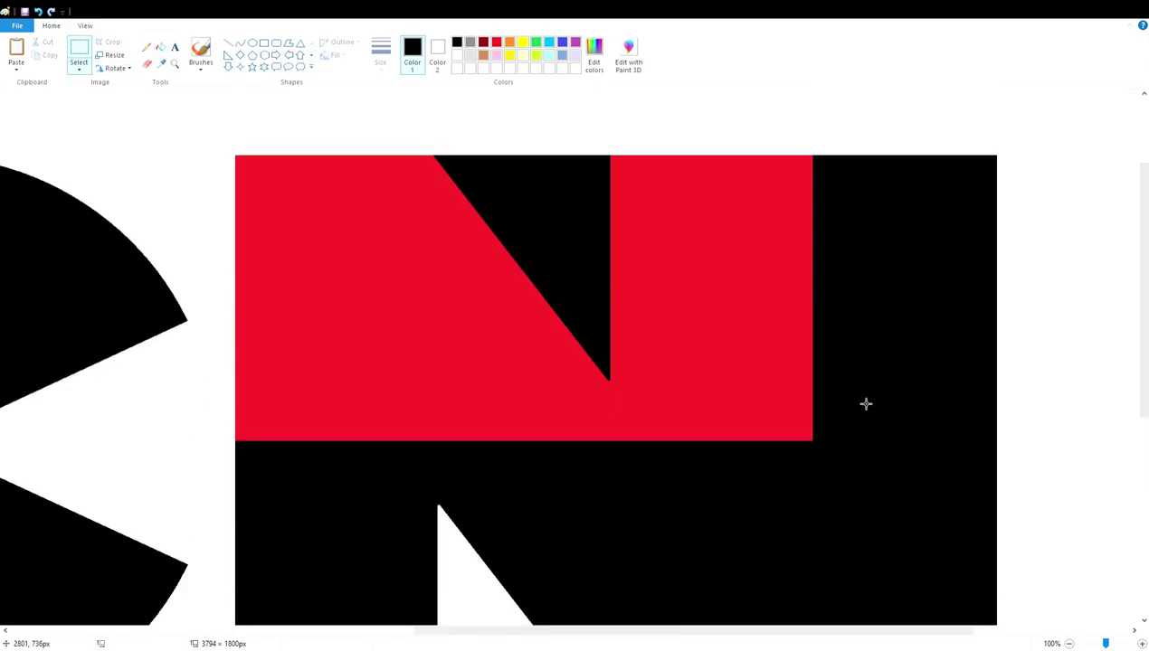
- Lengthen the red right leg of the N down past the block's bottom edge using copied sections of the leg
scroll(1055, 572, up, 1)
scroll(579, 362, right, 5)
scroll(378, 161, down, 3)
drag(332, 118, 760, 616)
drag(706, 470, 759, 436)
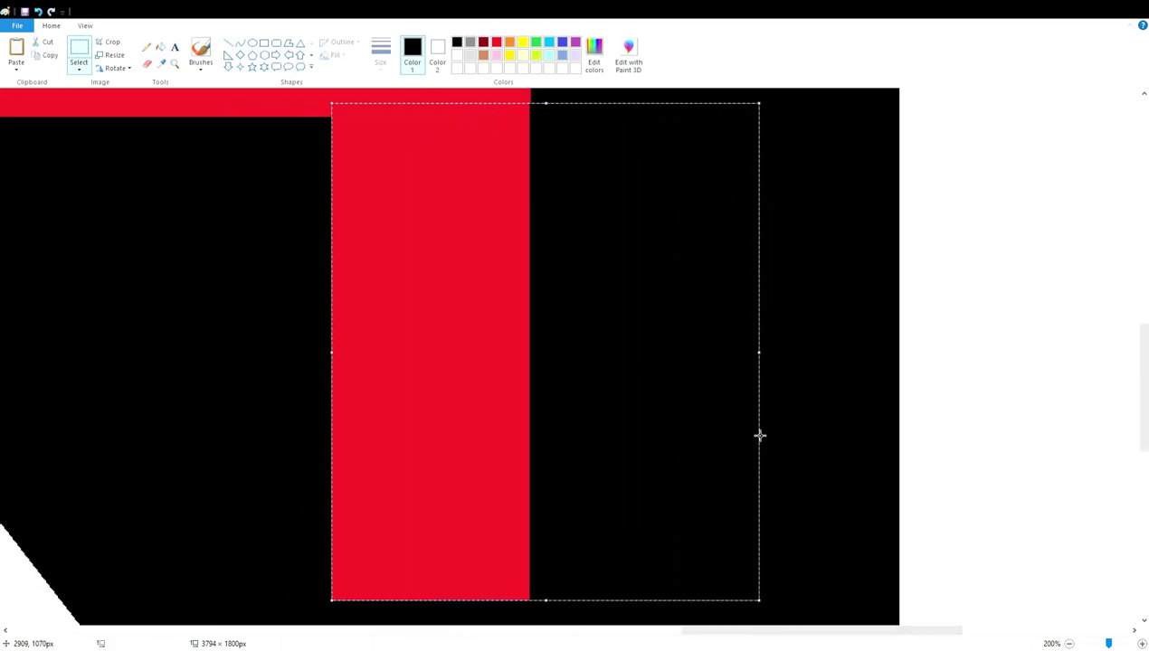
click(550, 612)
scroll(342, 261, down, 1)
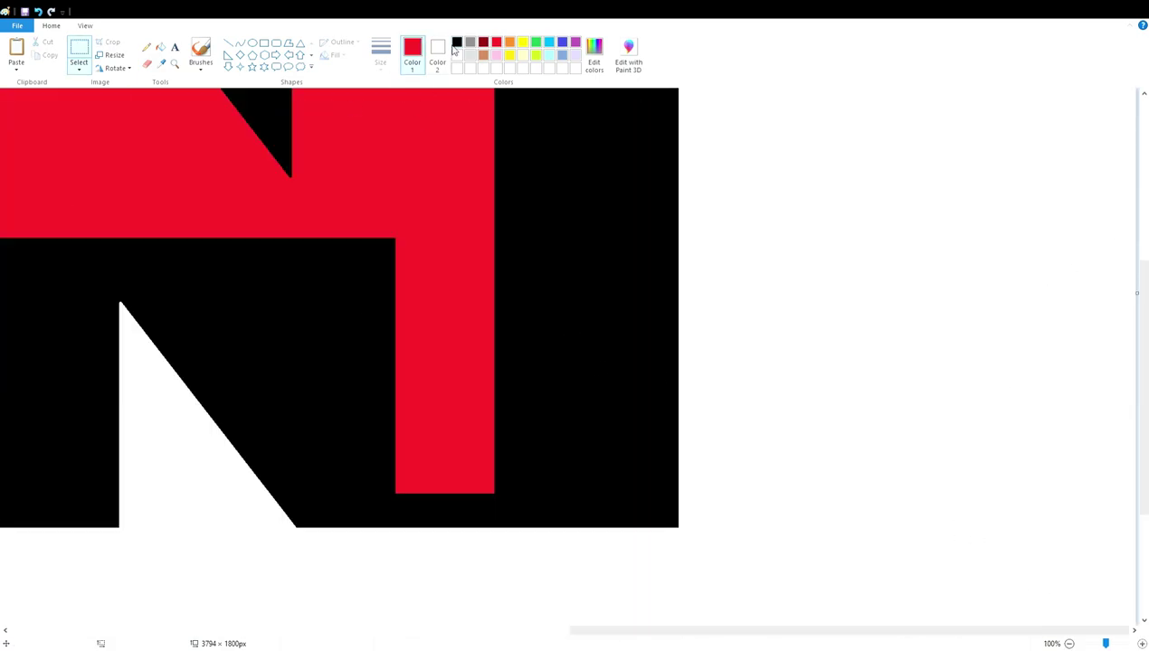
scroll(759, 631, up, 1)
key(ctrl+z)
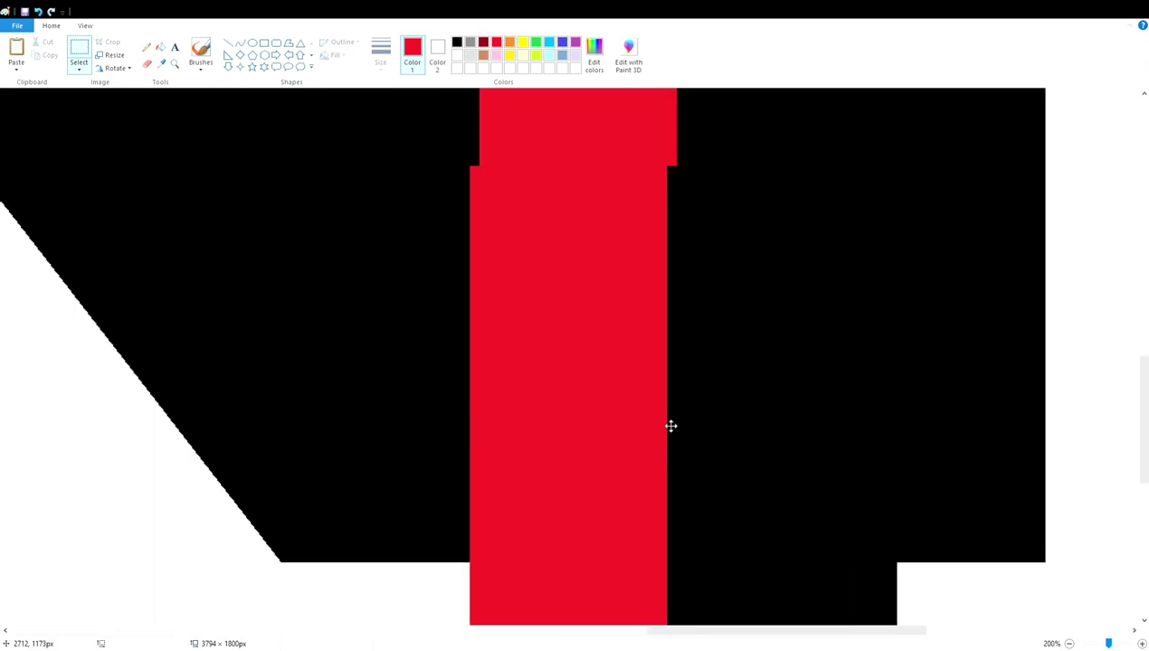
drag(670, 425, 561, 505)
key(ctrl+z)
- Fill the black area right of the N's leg white and the red parts of the N black
click(160, 46)
click(457, 54)
click(800, 274)
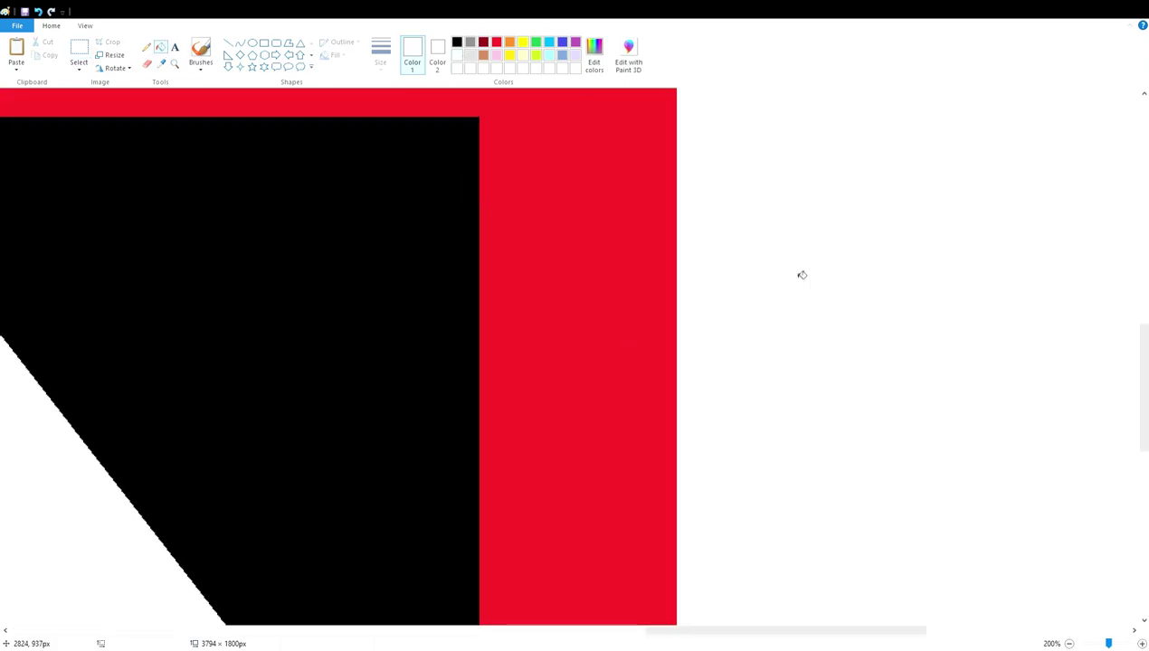
click(457, 42)
click(570, 221)
- Draw a white line under the N's right leg to cut off the overhang level with the letter's bottom edge
scroll(570, 222, down, 4)
click(227, 42)
click(457, 55)
drag(477, 300, 675, 300)
click(160, 46)
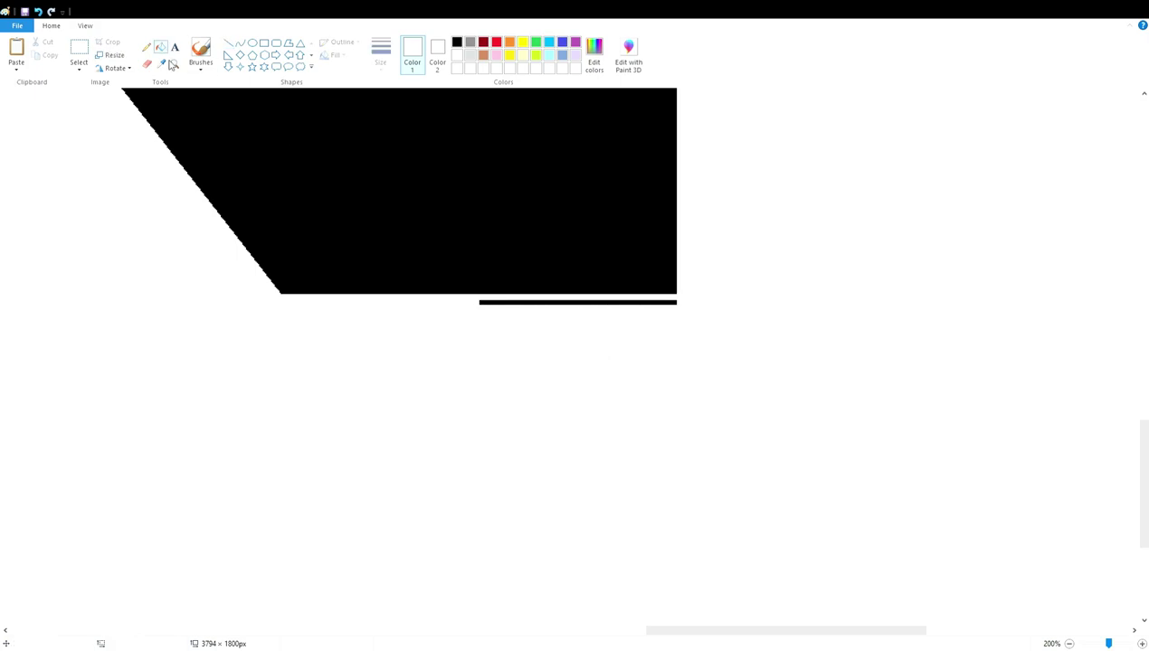
scroll(992, 633, up, 8)
click(1069, 643)
click(1069, 643)
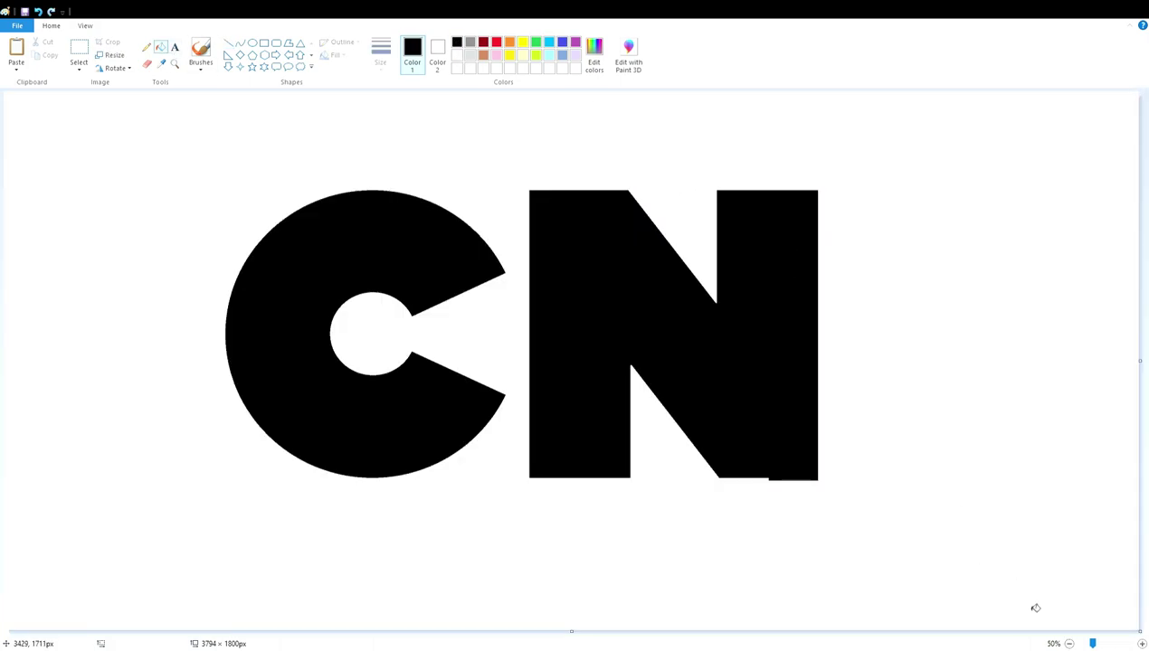
- Erase the remaining black sliver below the N's right leg with a white line and white fill
ctrl+scroll(1033, 607, up, 2)
scroll(744, 611, down, 4)
click(228, 42)
drag(607, 302, 621, 302)
click(457, 55)
click(160, 46)
scroll(738, 351, up, 3)
click(1069, 643)
click(1069, 643)
- Cut the N and paste it closer to the C, with its left edge almost touching the tips of the C
drag(520, 156, 872, 508)
key(ctrl+x)
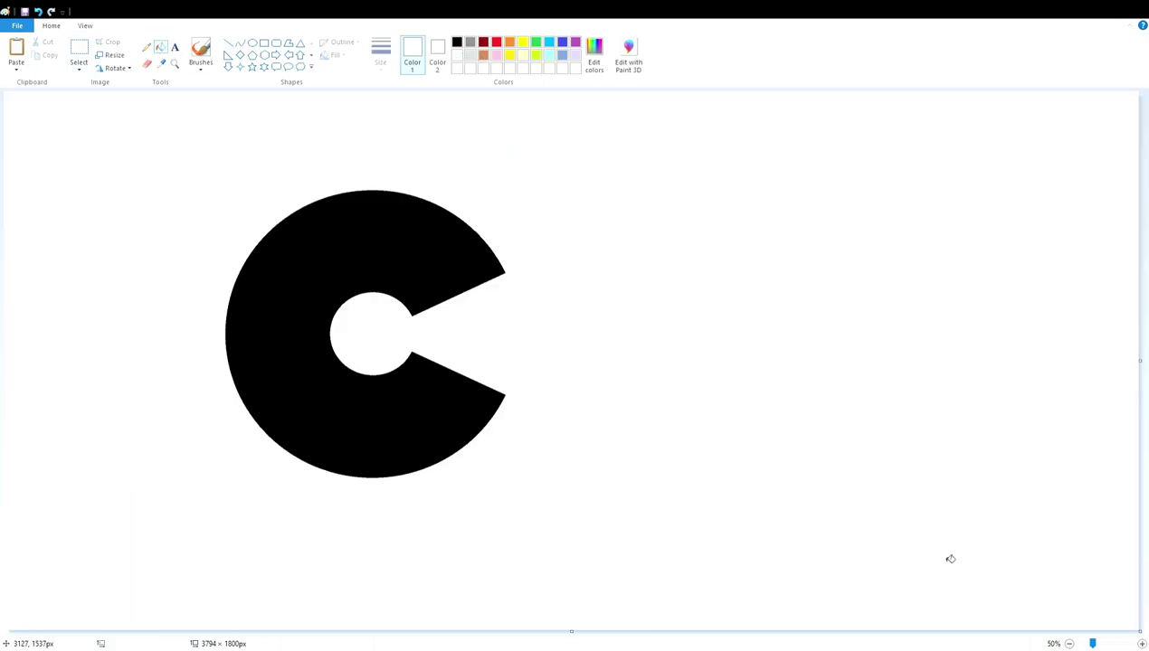
ctrl+scroll(574, 325, up, 1)
scroll(204, 333, right, 5)
key(ctrl+v)
key(Right)
key(Right)
key(Right)
key(Right)
key(Right)
key(Right)
key(Right)
key(Right)
key(Right)
key(Right)
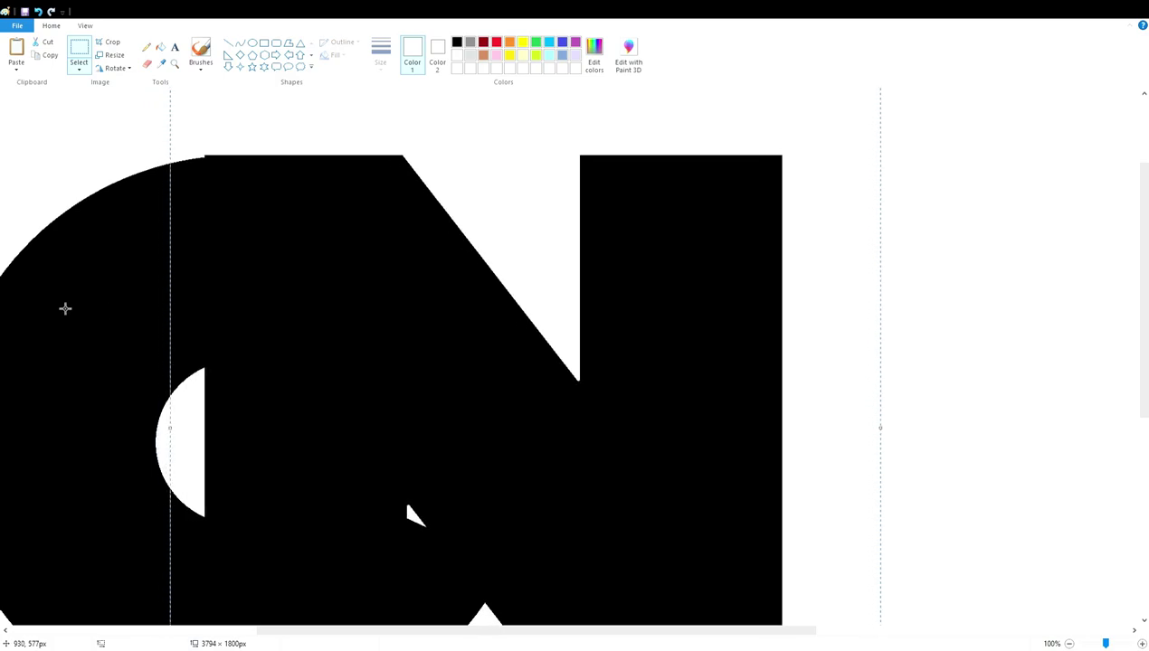
key(Right)
key(Right)
key(Right)
key(Right)
key(Right)
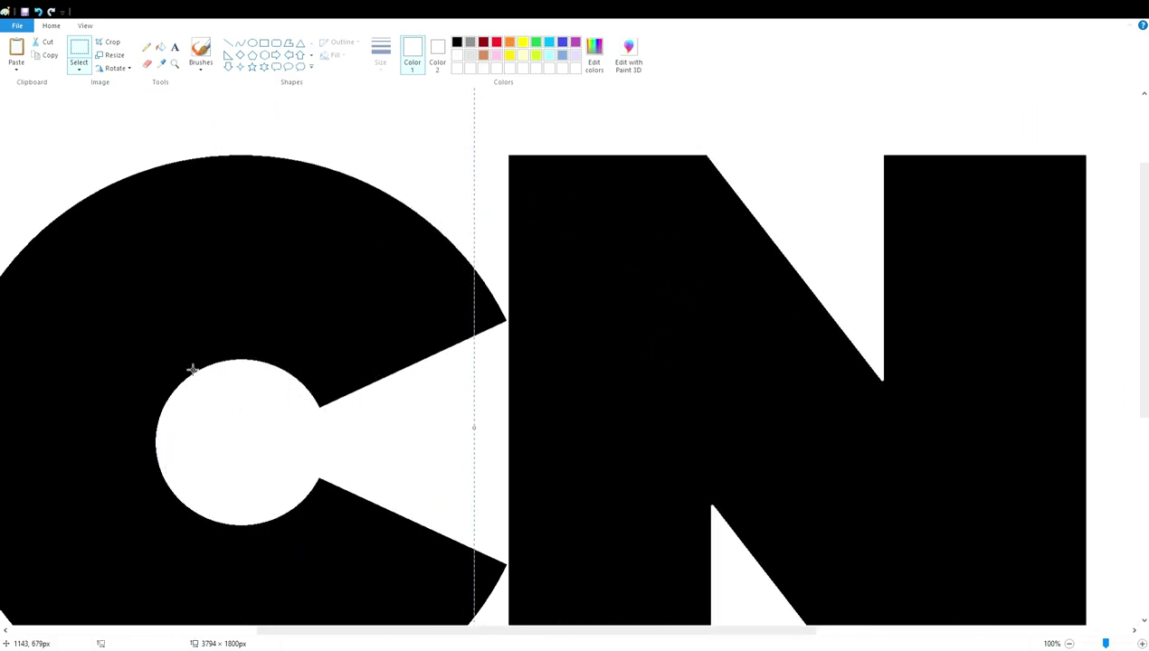
click(1069, 644)
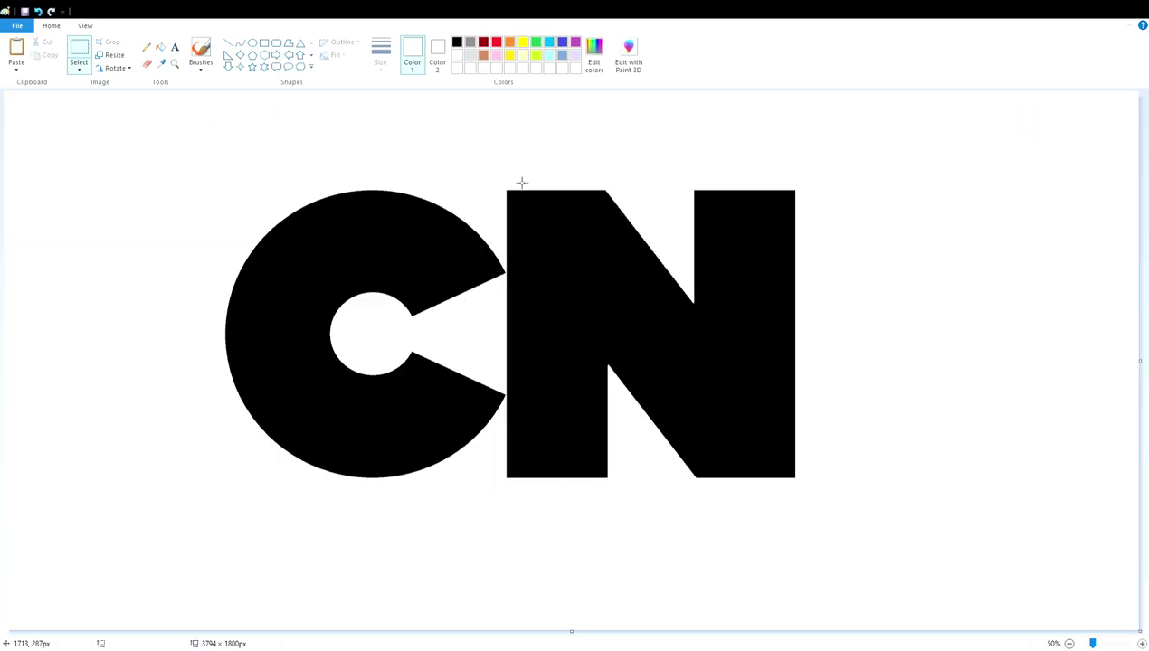
- Draw a red rectangle outline around the N, about 1106 px tall, with its left side crossing the arms of the C
click(263, 42)
click(496, 42)
drag(489, 159, 854, 514)
key(Left)
key(Left)
key(Left)
key(Left)
key(Down)
key(Down)
key(Left)
key(Left)
drag(639, 519, 640, 505)
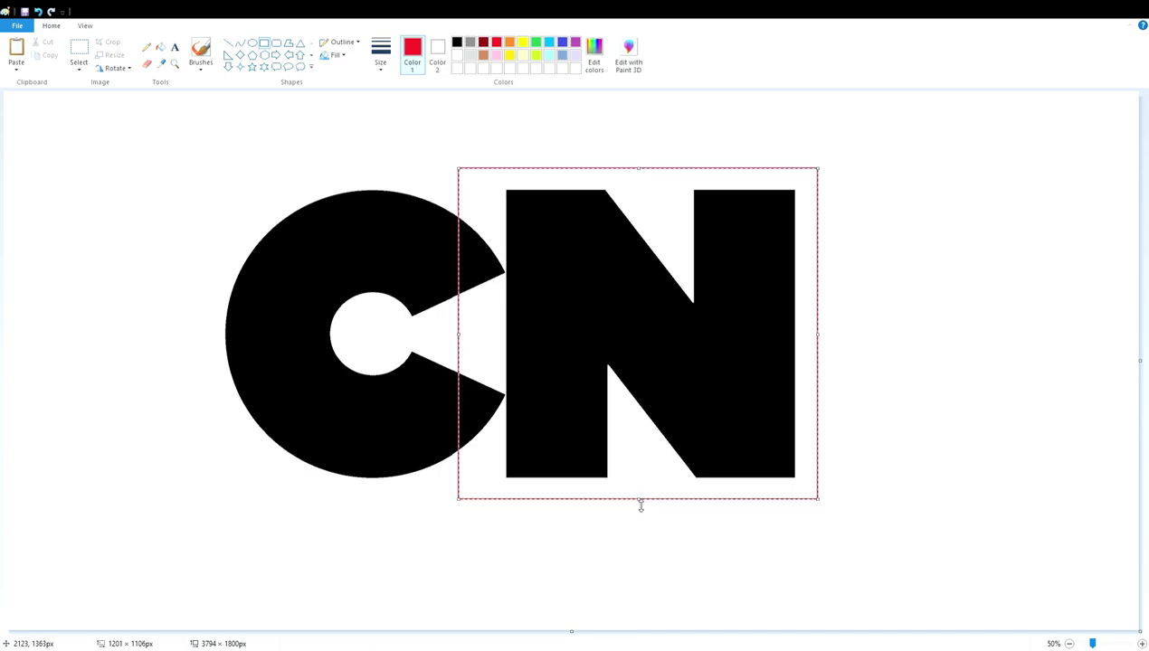
drag(461, 336, 488, 336)
click(978, 374)
- Bridge the red border with short black lines at the C's edges and fill its segments inside both arms black
click(1142, 643)
click(1141, 643)
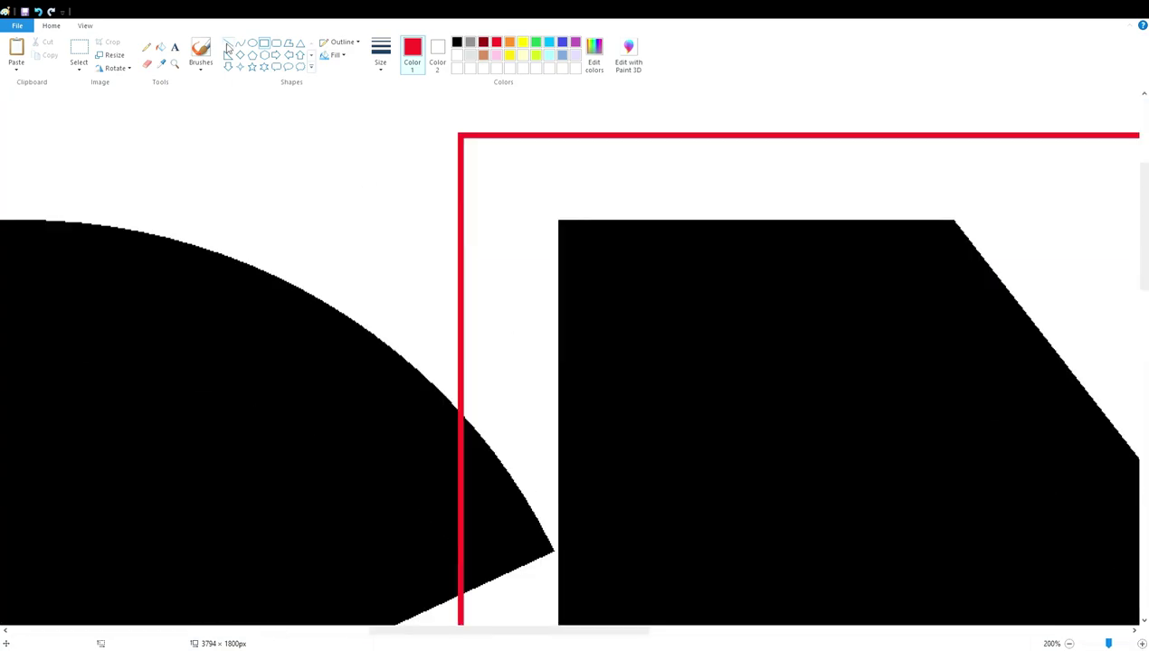
scroll(516, 377, down, 3)
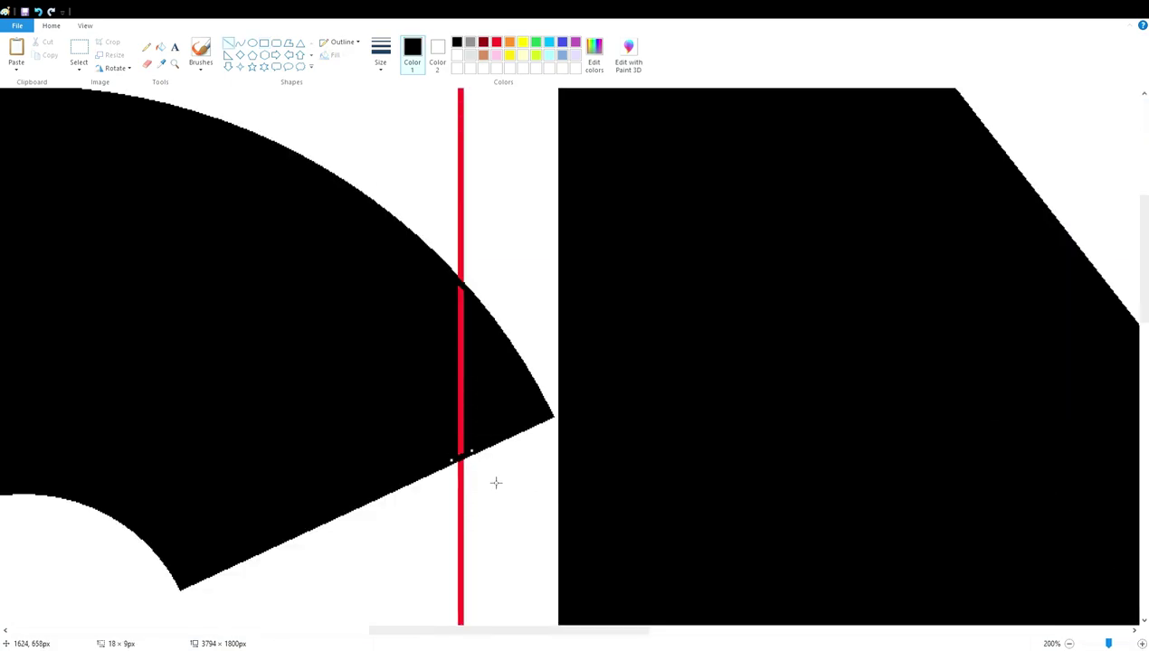
scroll(496, 483, down, 9)
scroll(481, 517, down, 3)
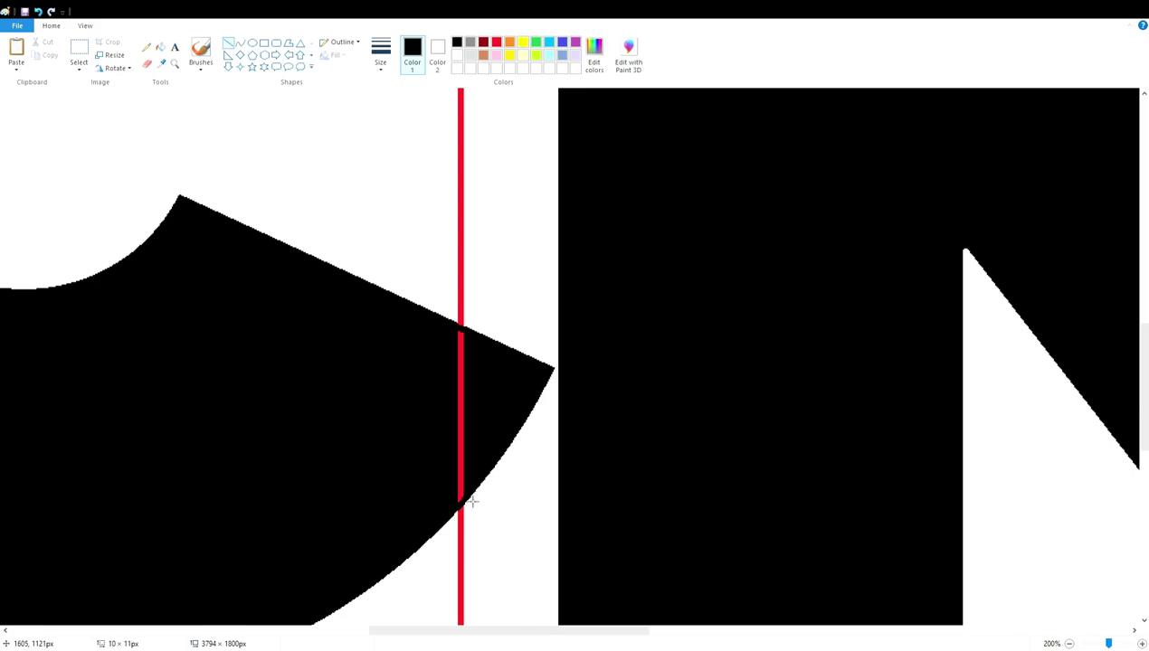
click(161, 47)
scroll(549, 393, down, 2)
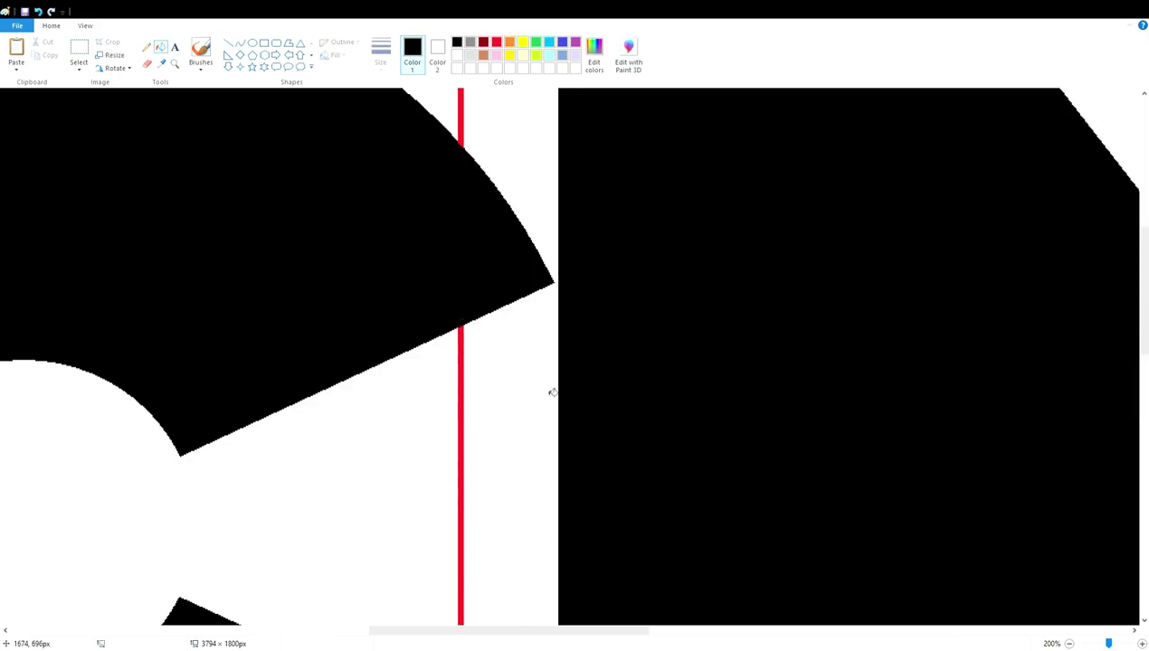
- Fill the white space between the N and its rectangular border red
click(1070, 643)
click(1069, 643)
click(495, 42)
click(579, 179)
- Draw a red ellipse outline around the C and adjust its sides to leave a margin around the letter
click(253, 45)
drag(191, 148, 570, 511)
mouse_move(569, 329)
mouse_down()
mouse_move(543, 328)
mouse_move(569, 331)
mouse_up()
drag(192, 330, 175, 330)
drag(377, 148, 377, 159)
drag(372, 511, 372, 499)
- Resize the red ellipse around the C to about 1201 × 1179 px, shifting it left and extending its sides
drag(174, 330, 225, 330)
drag(569, 330, 545, 335)
key(Left)
key(Left)
key(Left)
key(Left)
key(Left)
key(Left)
key(Left)
key(Left)
key(Left)
key(Left)
drag(372, 174, 373, 158)
drag(369, 505, 368, 511)
drag(199, 334, 186, 334)
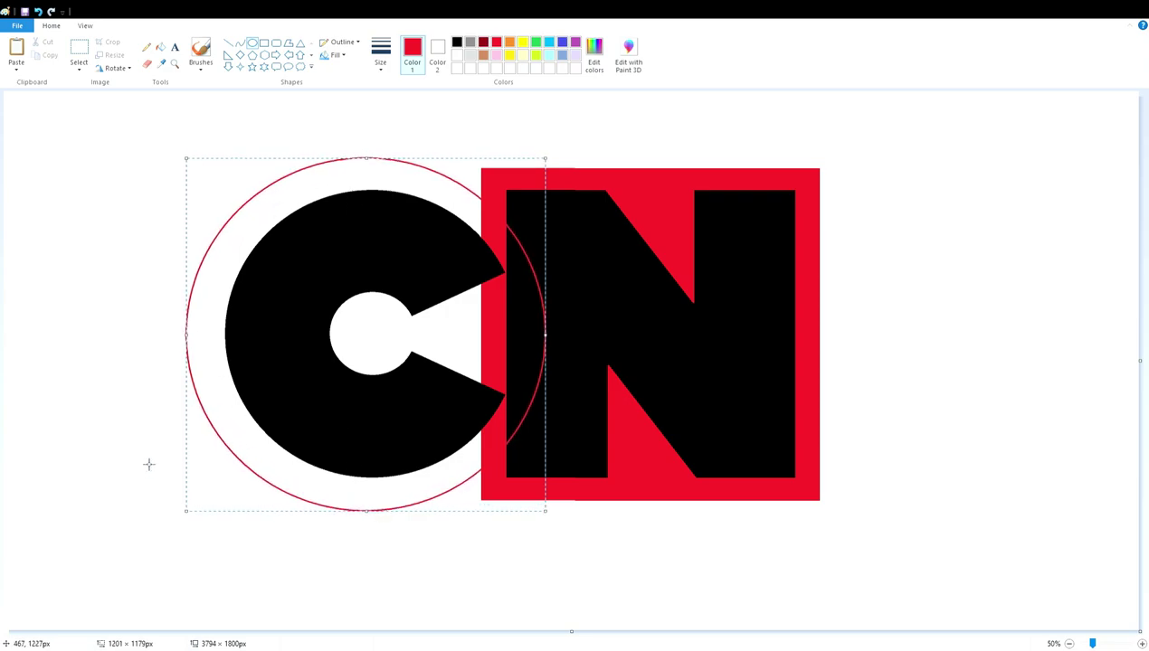
- Nudge the red ellipse to the right, extend its left side to even the margin around the C, and finalize it
key(Right)
key(Right)
key(Right)
key(Right)
key(Right)
key(Right)
key(Right)
key(Right)
key(Right)
key(Right)
key(Right)
key(Right)
drag(198, 336, 190, 335)
click(151, 272)
- Fill the margin between the C and its ellipse, and the C's inner opening, with red
click(160, 47)
click(346, 184)
click(380, 329)
- Separate the red arc crossing the N from the letter's left edge with short black lines and fill it black
key(ctrl+Page_Up)
scroll(867, 645, right, 5)
click(457, 41)
click(228, 42)
drag(639, 328, 640, 357)
scroll(700, 412, down, 6)
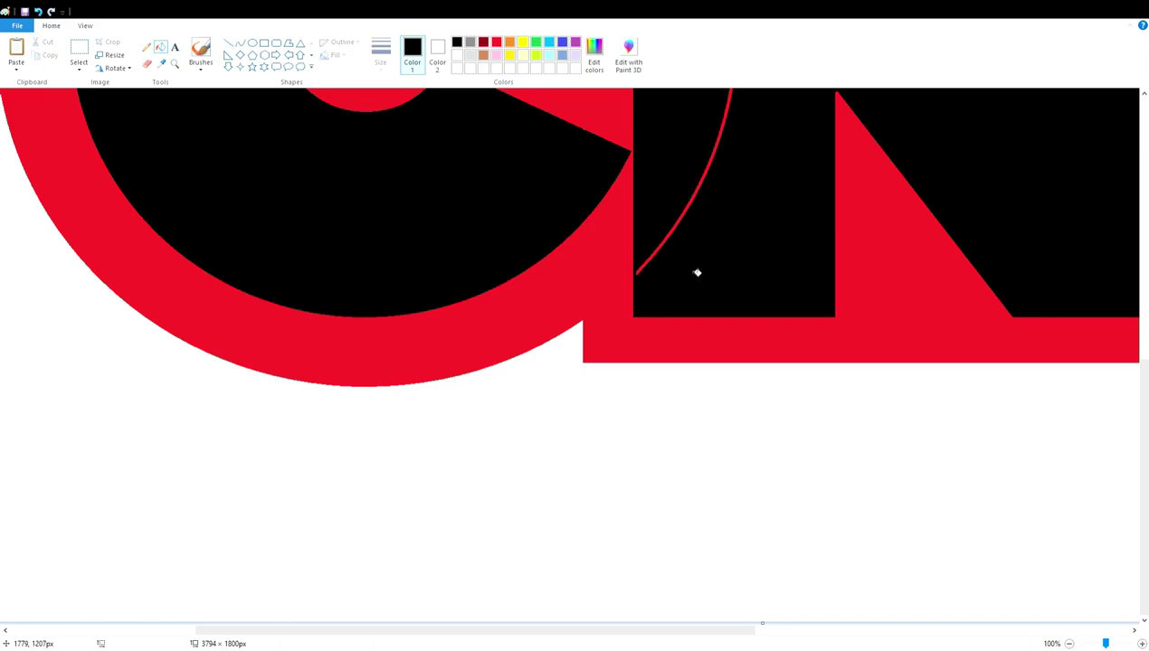
key(ctrl+z)
- Draw a purple diagonal guide line about 1555 px tall through the N's upper notch corner and the lower junction of the borders
click(1069, 643)
click(229, 43)
mouse_move(442, 536)
mouse_down()
mouse_move(541, 377)
mouse_move(638, 147)
mouse_move(629, 140)
mouse_up()
mouse_move(441, 536)
mouse_down()
mouse_move(455, 559)
mouse_move(419, 600)
mouse_move(429, 610)
mouse_up()
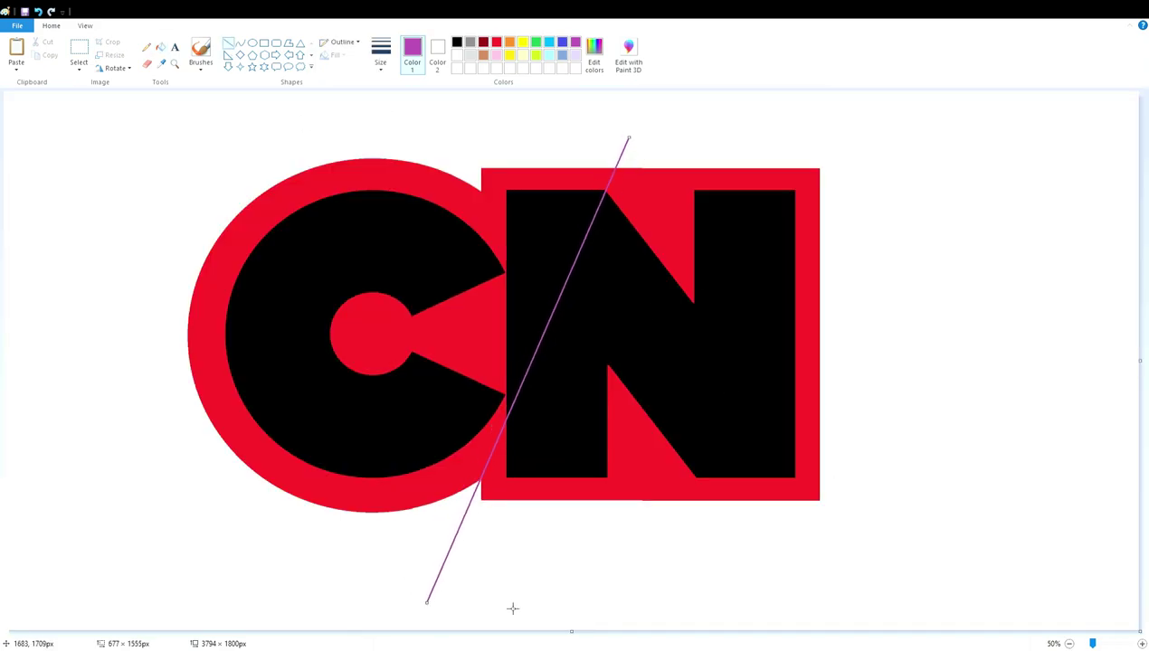
drag(629, 139, 631, 138)
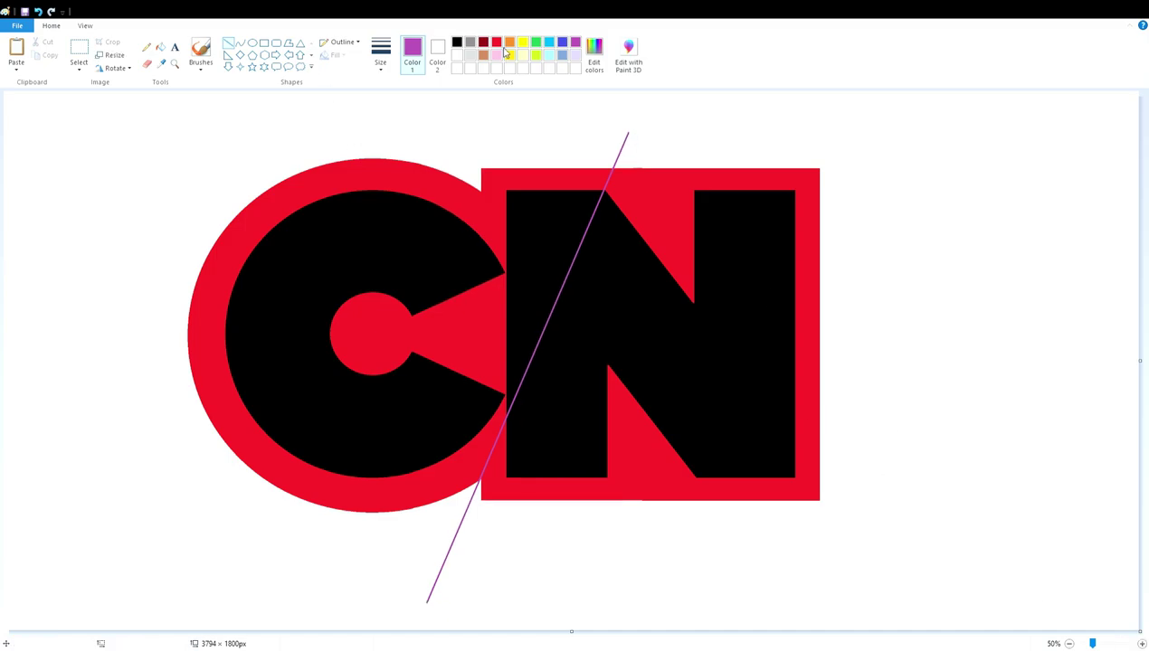
- Draw a horizontal brown guide line below the logo and place copies of it just below and just above the red border
drag(557, 570, 962, 570)
click(79, 50)
drag(485, 543, 1055, 592)
key(ctrl+c)
key(ctrl+v)
drag(253, 135, 674, 537)
key(ctrl+v)
drag(296, 127, 672, 142)
- Paste another guide line turned vertical beside the N's right border and fill the enclosed margin around the N brown
key(ctrl+v)
click(115, 68)
click(136, 94)
drag(290, 425, 861, 412)
click(152, 411)
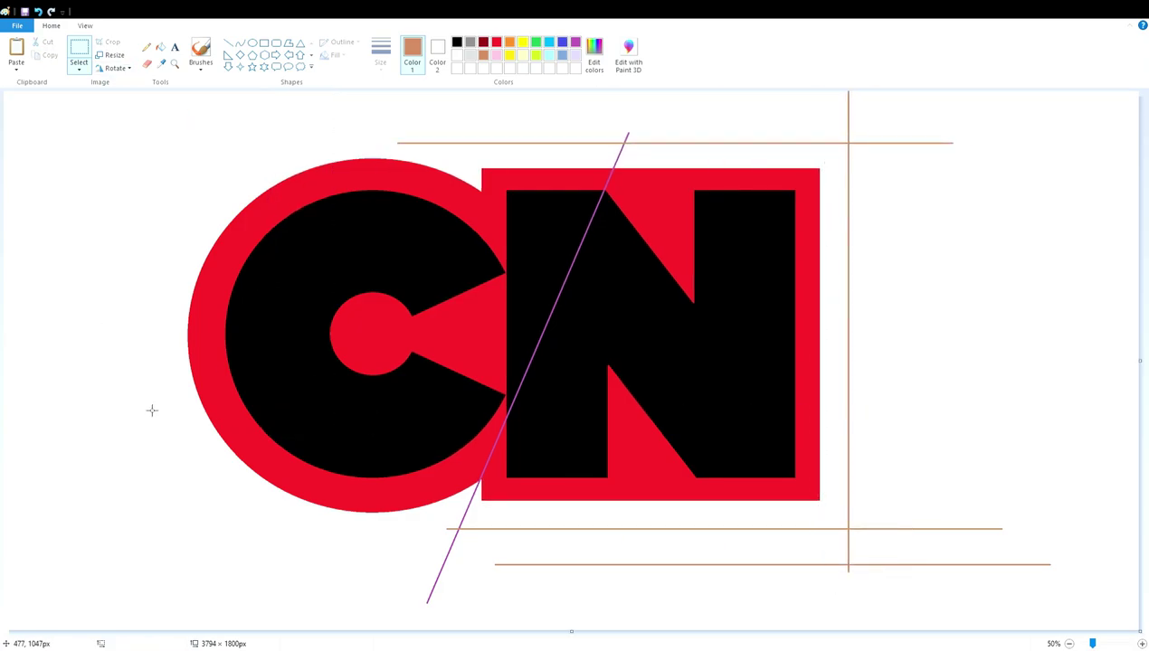
click(160, 47)
click(832, 389)
- Cut the purple line above the brown margin with a short white line and erase its loose upper end
scroll(1080, 522, up, 4)
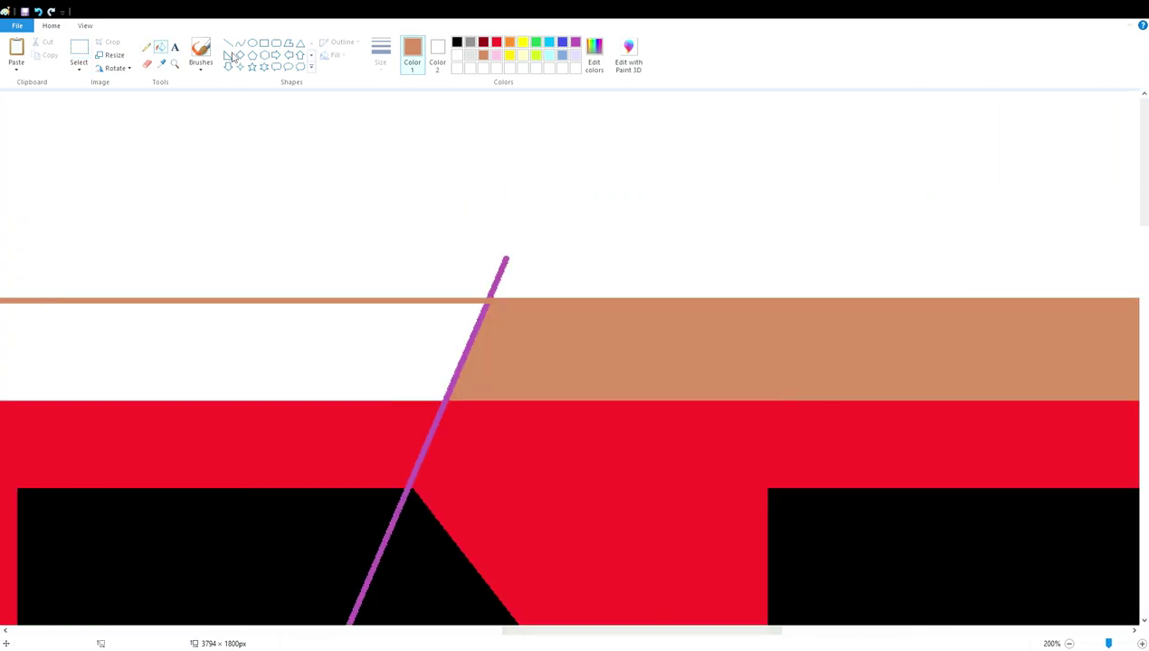
click(228, 42)
click(457, 55)
drag(478, 318, 509, 323)
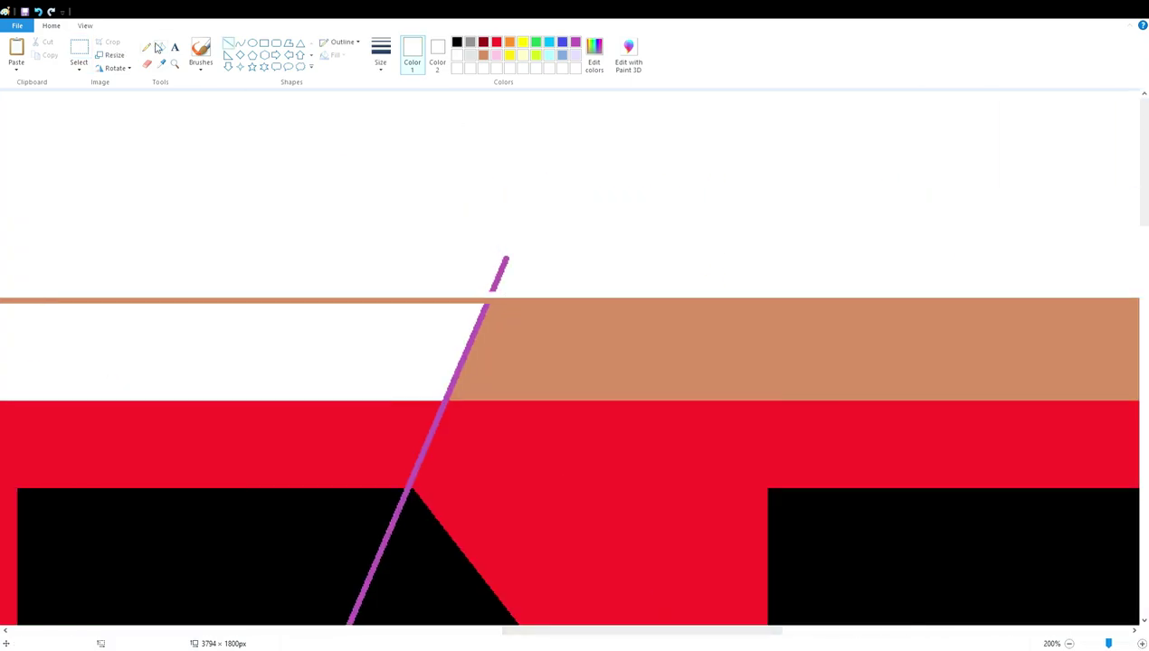
- Separate the brown and purple line ends projecting past the margin's lower corners with short white lines and erase them
scroll(252, 77, right, 10)
key(ctrl+z)
scroll(474, 285, down, 15)
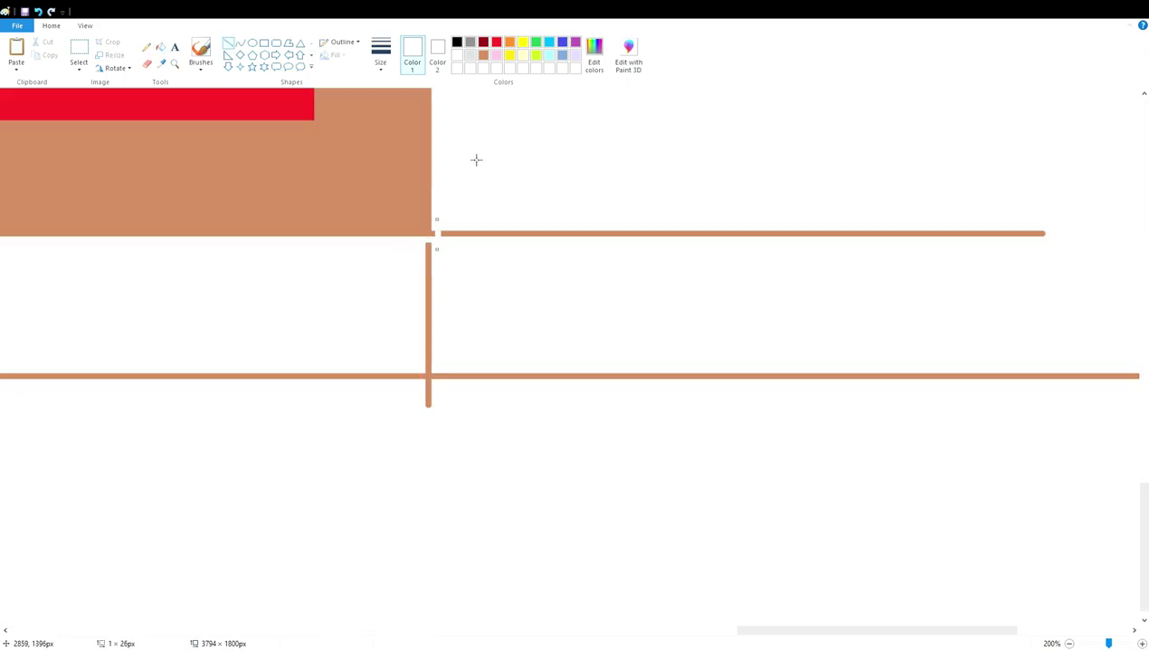
scroll(387, 259, left, 15)
click(228, 43)
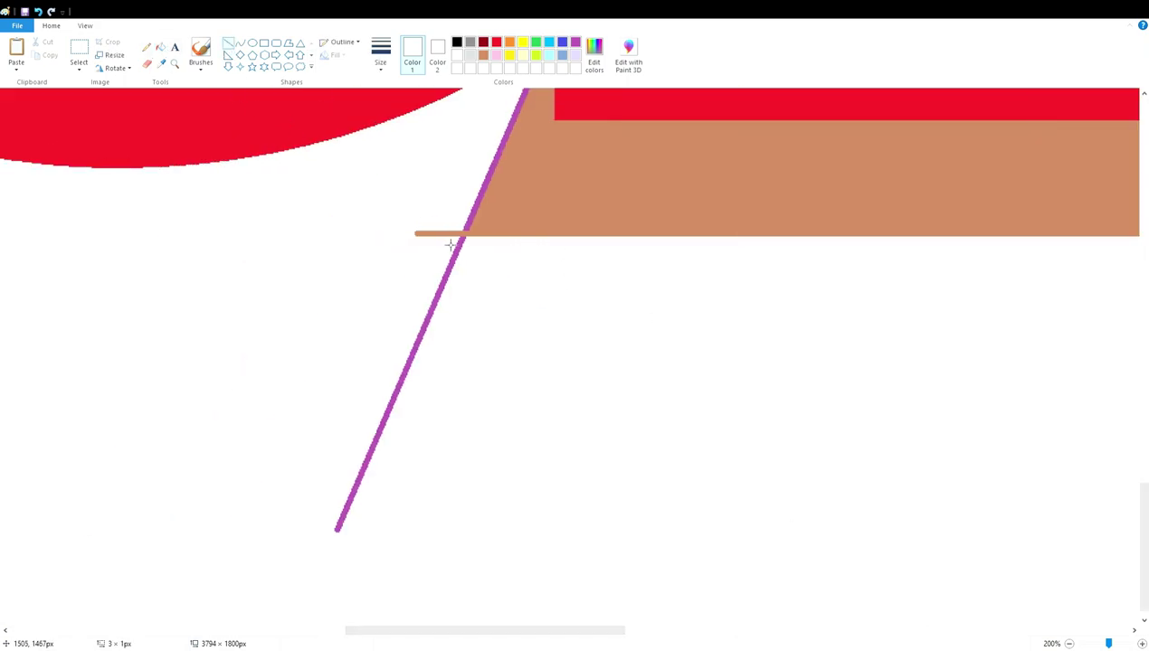
key(ctrl+z)
click(160, 48)
scroll(747, 375, down, 2)
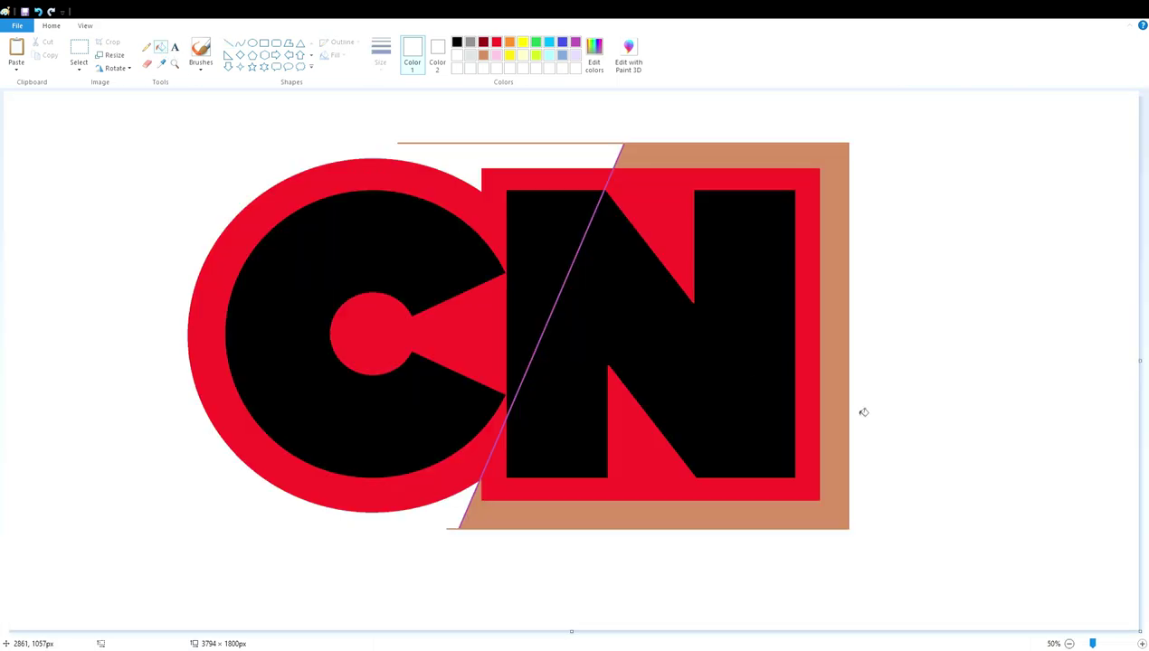
- Isolate the purple line's segment inside the N with short black lines at the letter's edges and fill it black
scroll(766, 350, up, 2)
scroll(541, 328, up, 3)
click(228, 43)
click(457, 41)
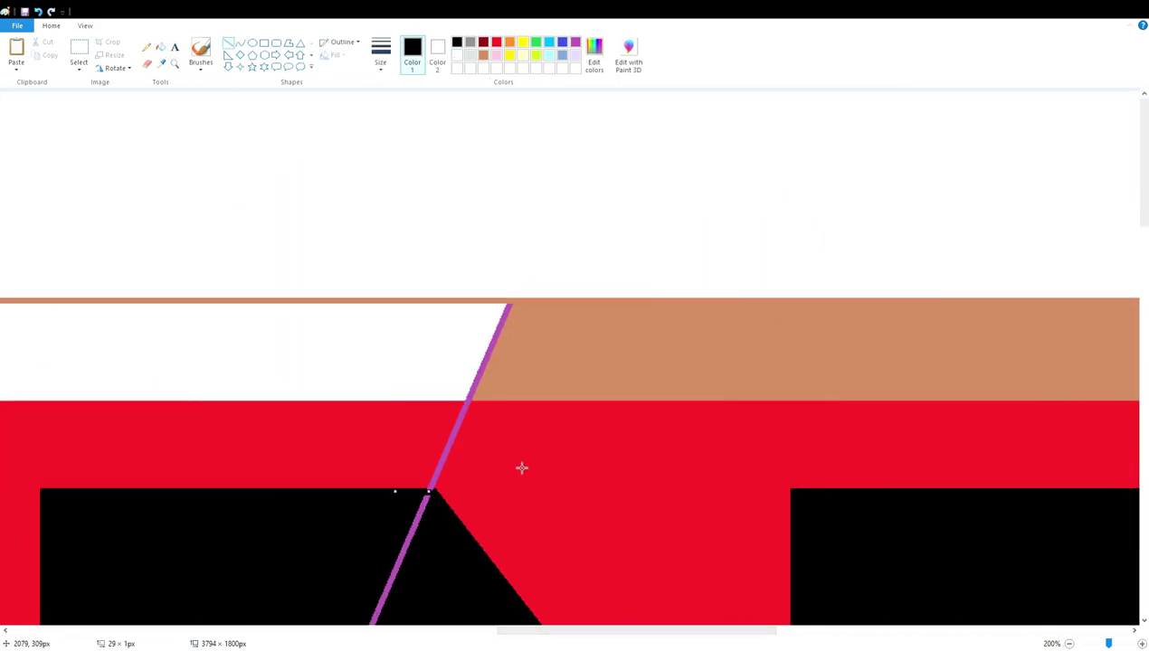
scroll(204, 495, down, 10)
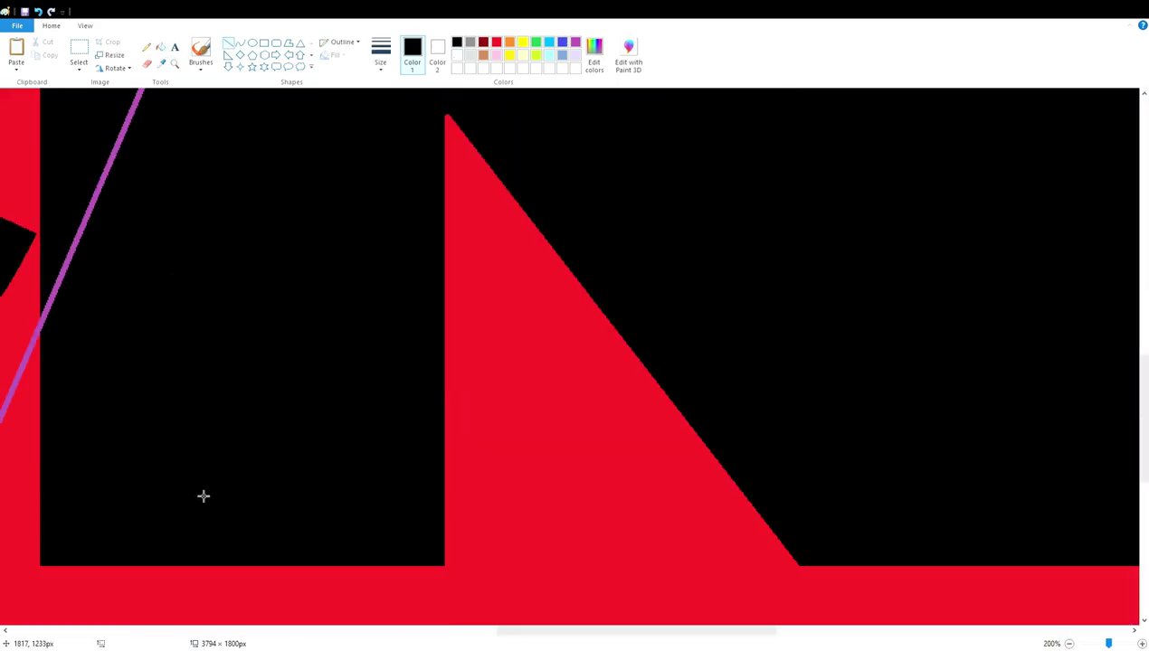
click(159, 50)
- Isolate the purple segment in the N's upper red border with a short red line and fill it red
scroll(499, 365, up, 10)
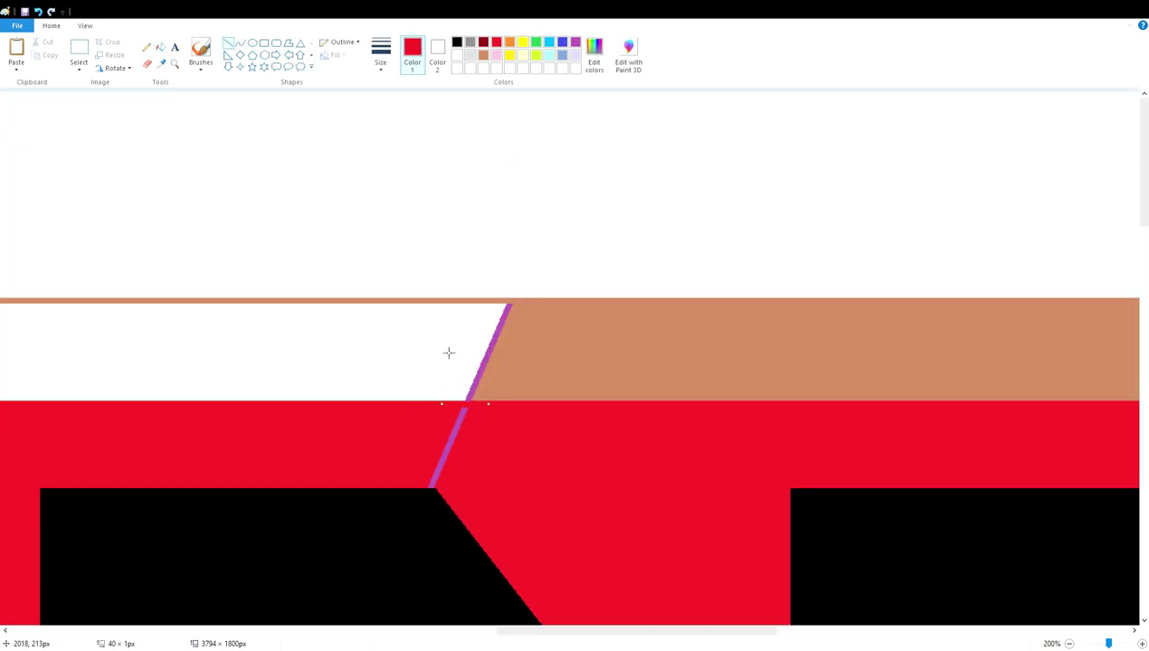
scroll(442, 402, down, 5)
scroll(426, 489, left, 4)
- Close the strip above the N's border with a vertical brown line about 83 px tall at its left corner and fill it brown
scroll(405, 577, up, 5)
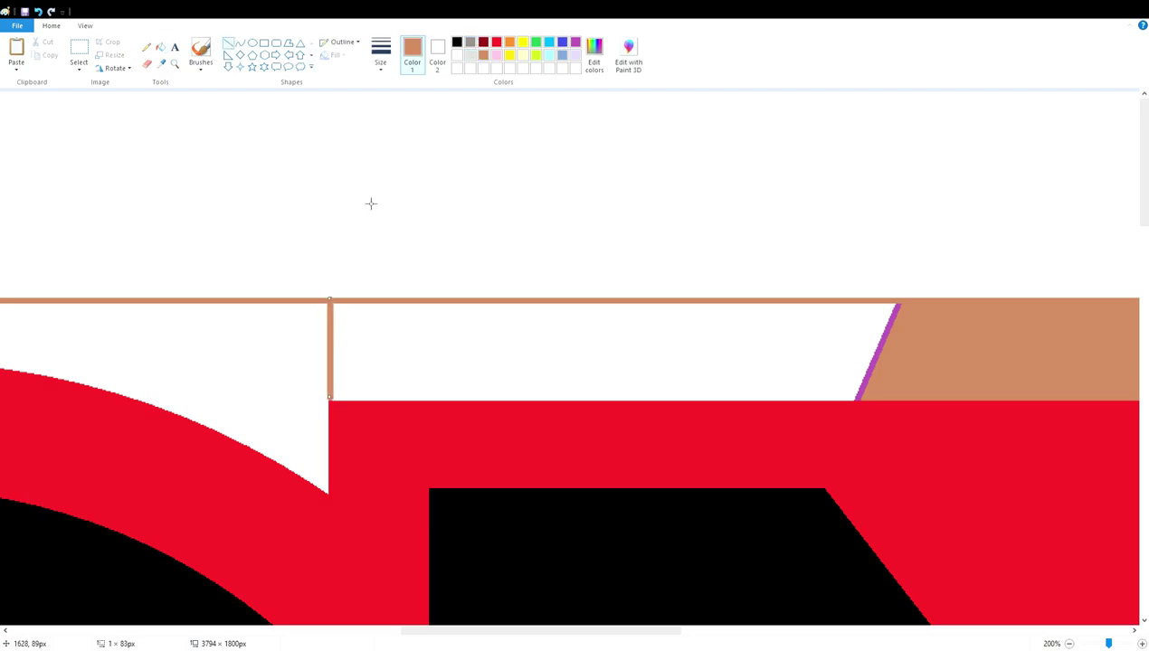
click(384, 340)
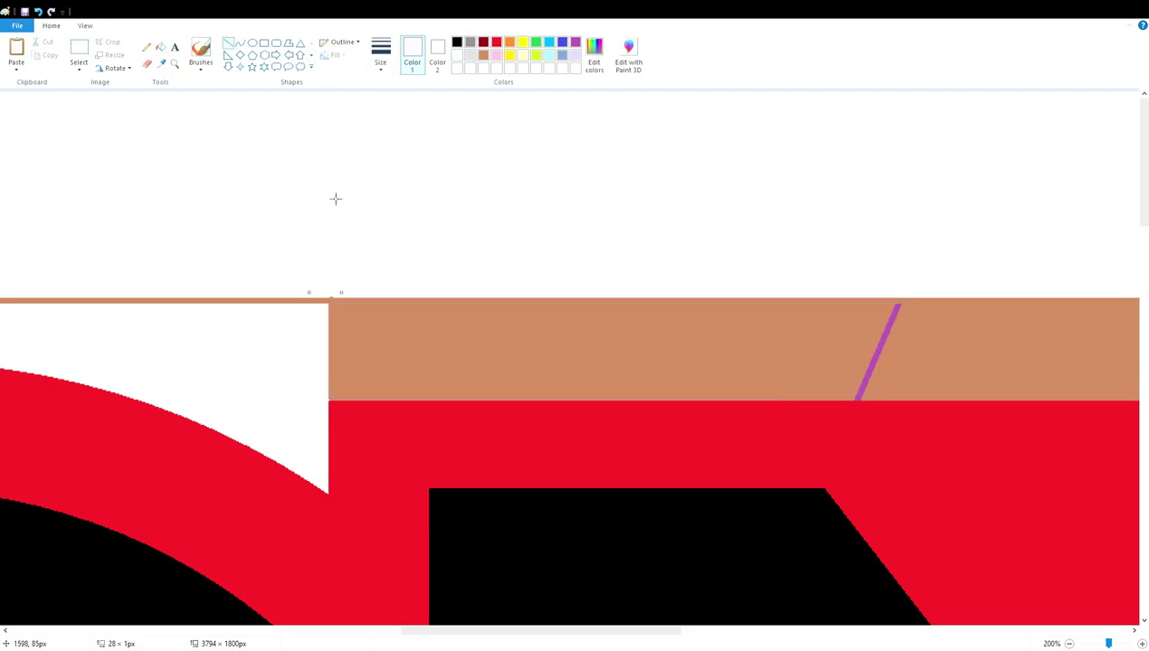
click(483, 55)
click(1068, 643)
click(1068, 643)
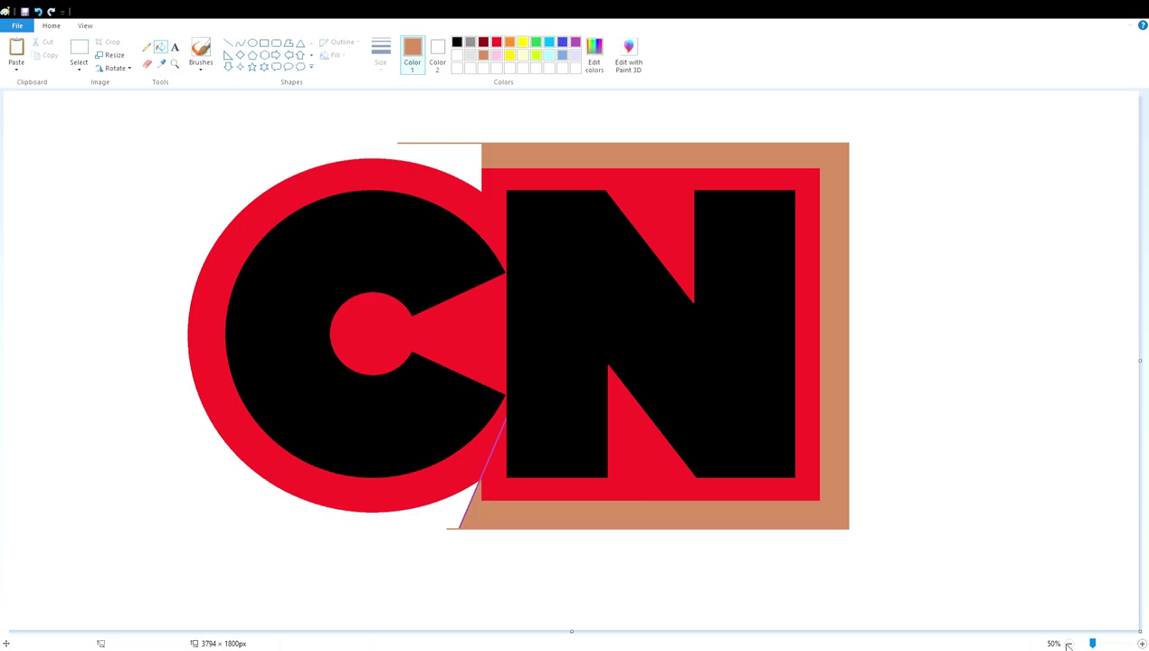
- Draw a brown ellipse outline around the C's red border and adjust its left and right sides
click(253, 43)
drag(170, 146, 575, 554)
key(ctrl+z)
drag(161, 147, 584, 543)
drag(163, 360, 159, 342)
drag(594, 342, 595, 337)
- Nudge the brown ellipse right and up, and fine-tune its left and upper sides around the red border
key(Right)
key(Right)
key(Right)
key(Right)
key(Right)
key(Right)
key(Right)
key(Up)
key(Up)
key(Up)
key(Up)
drag(167, 337, 168, 339)
drag(381, 138, 380, 136)
drag(169, 339, 167, 340)
- Nudge the brown ellipse further right and widen it to about 1487 × 1365 px
key(Right)
key(Right)
key(Right)
key(Right)
key(Right)
key(Right)
key(Right)
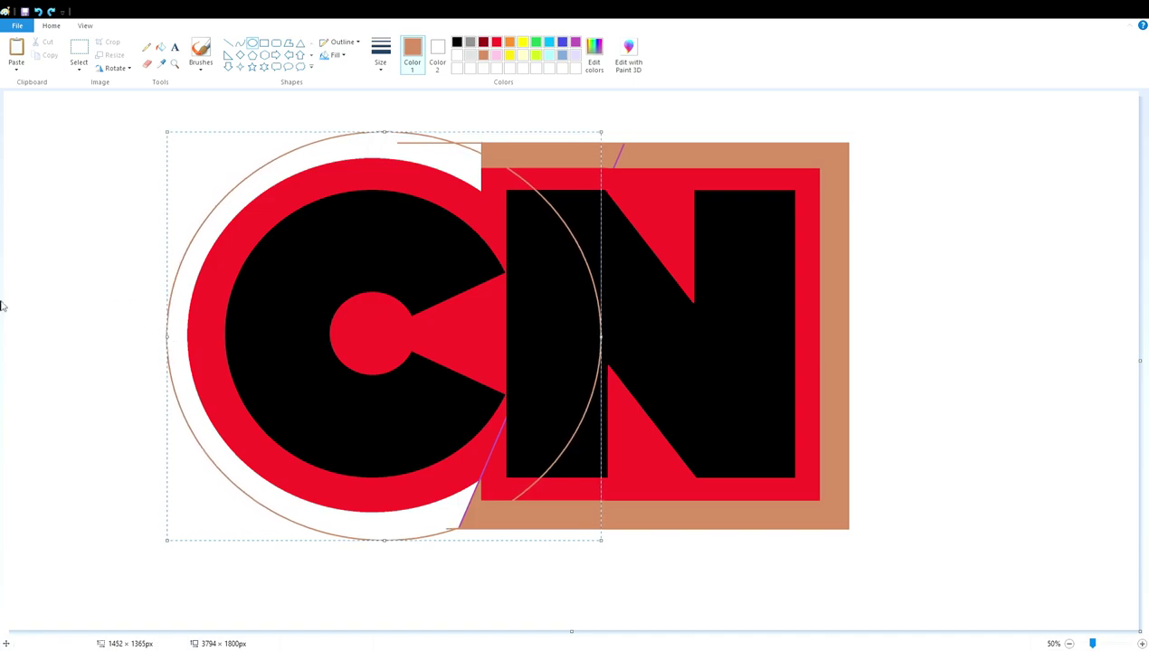
mouse_move(601, 337)
mouse_down()
mouse_move(587, 336)
mouse_move(603, 336)
mouse_up()
drag(172, 337, 165, 339)
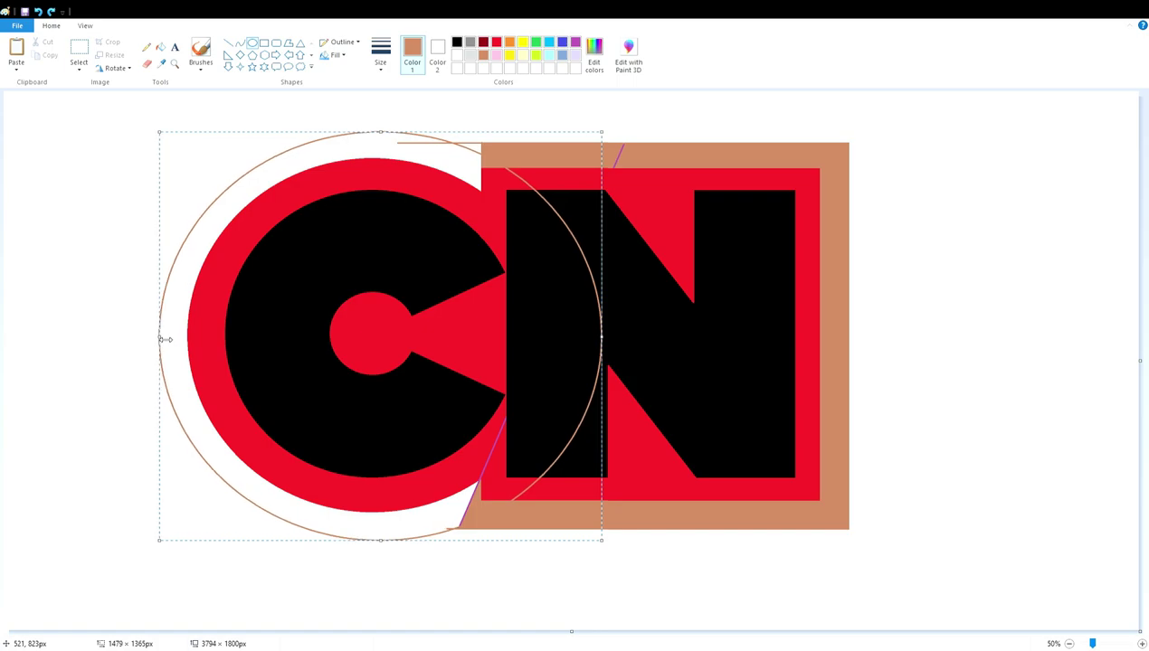
key(Right)
key(Right)
key(Right)
key(Right)
key(Right)
key(Right)
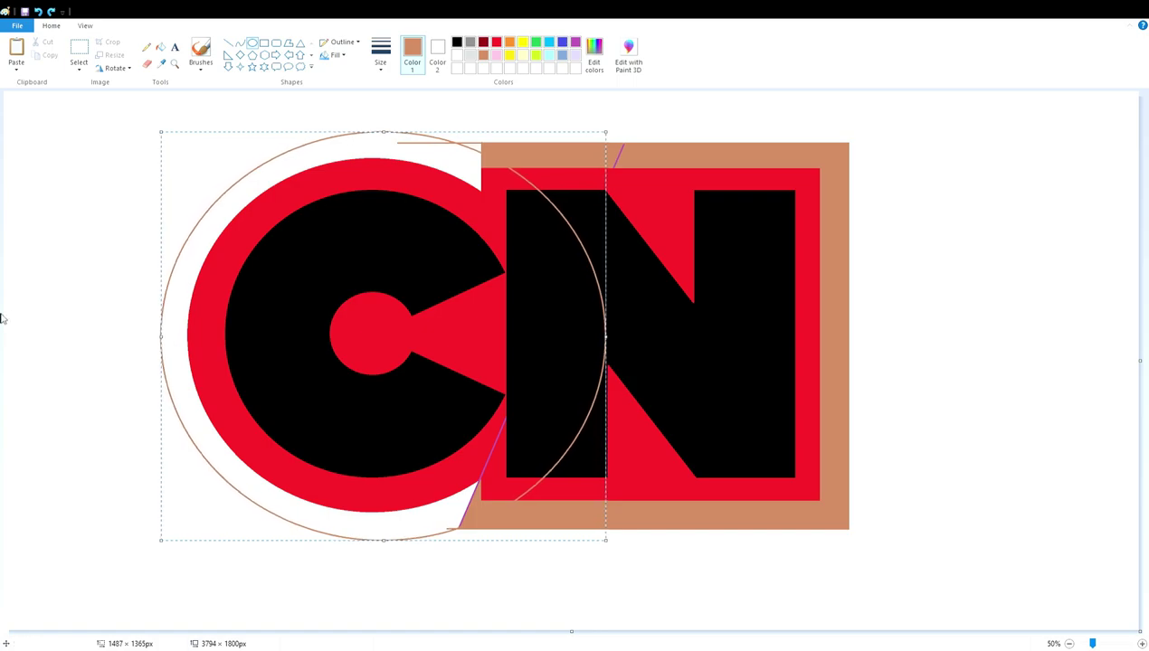
- Fill the gap between the brown ellipse and the C's red border brown, including the small white wedge beside the N's margin
click(160, 46)
click(217, 228)
click(1142, 643)
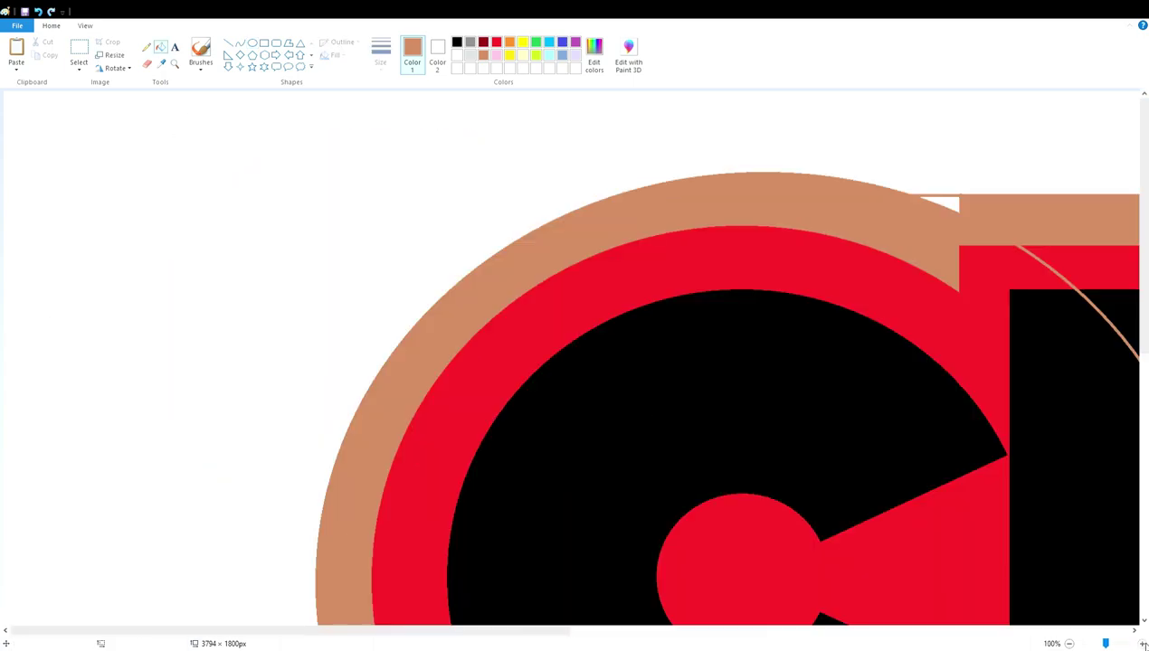
click(1142, 643)
click(160, 47)
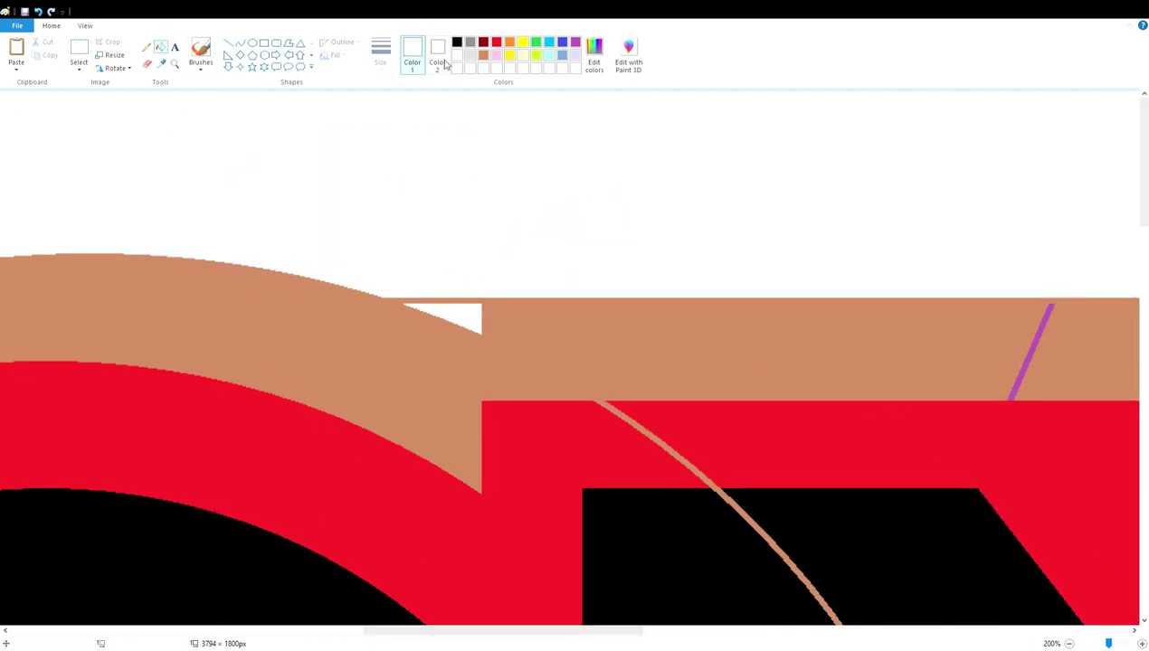
click(457, 317)
- Isolate the brown arc's segments in the N's lower and upper red border with short red lines and fill them red
scroll(508, 397, down, 15)
scroll(484, 524, up, 4)
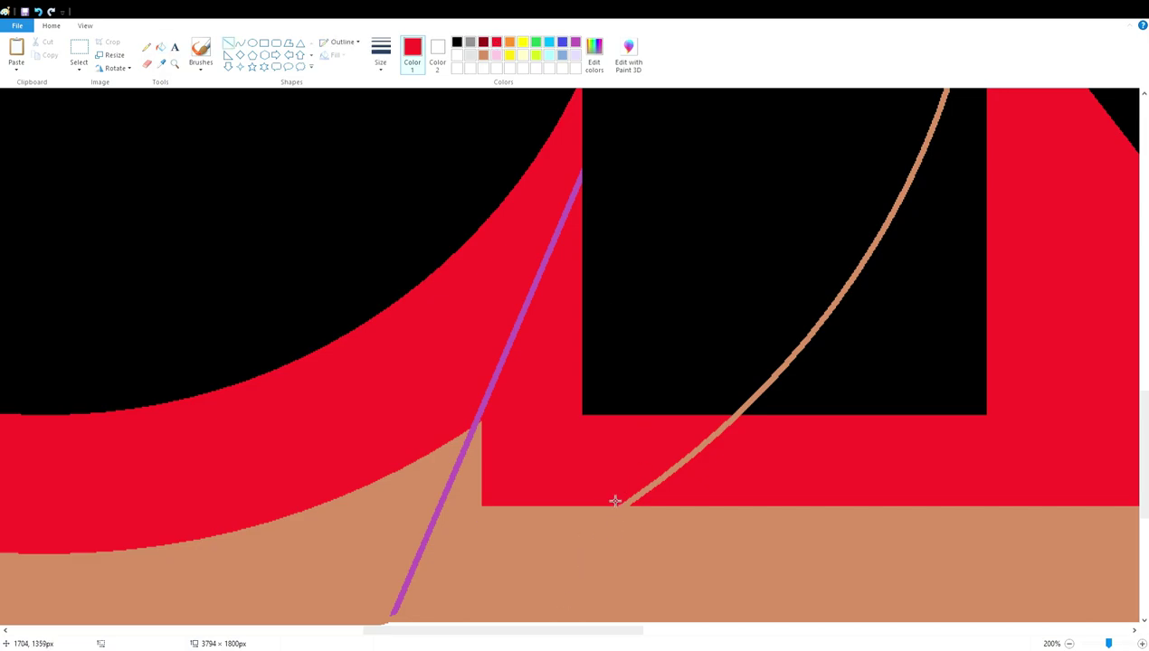
scroll(652, 550, right, 3)
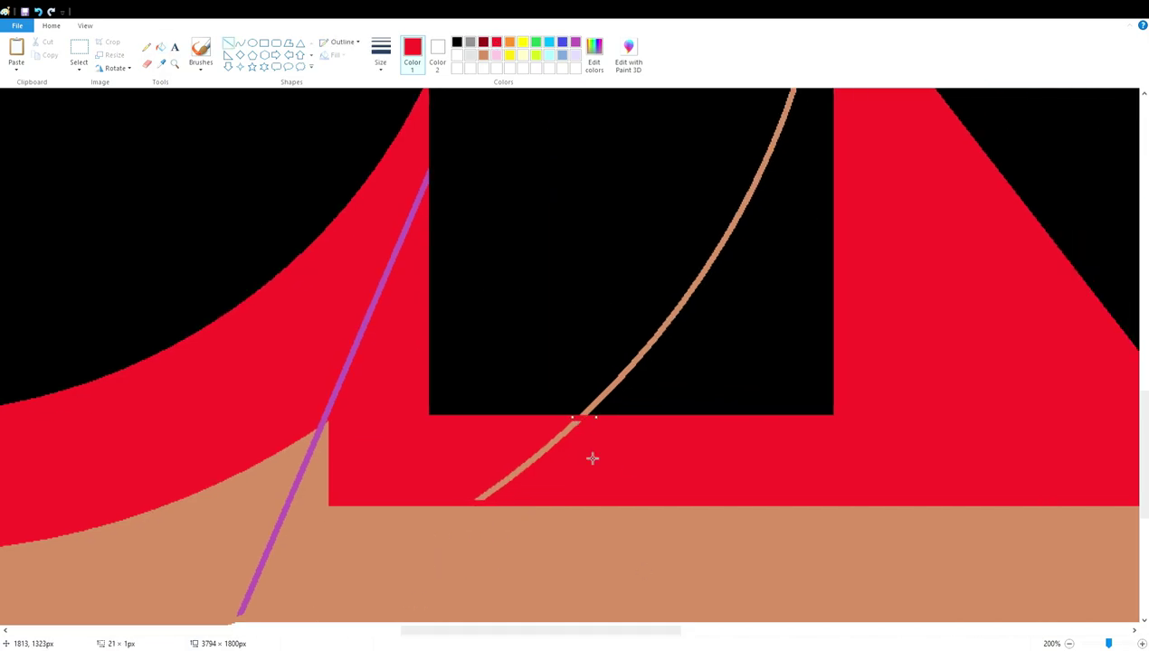
scroll(570, 437, up, 10)
click(227, 42)
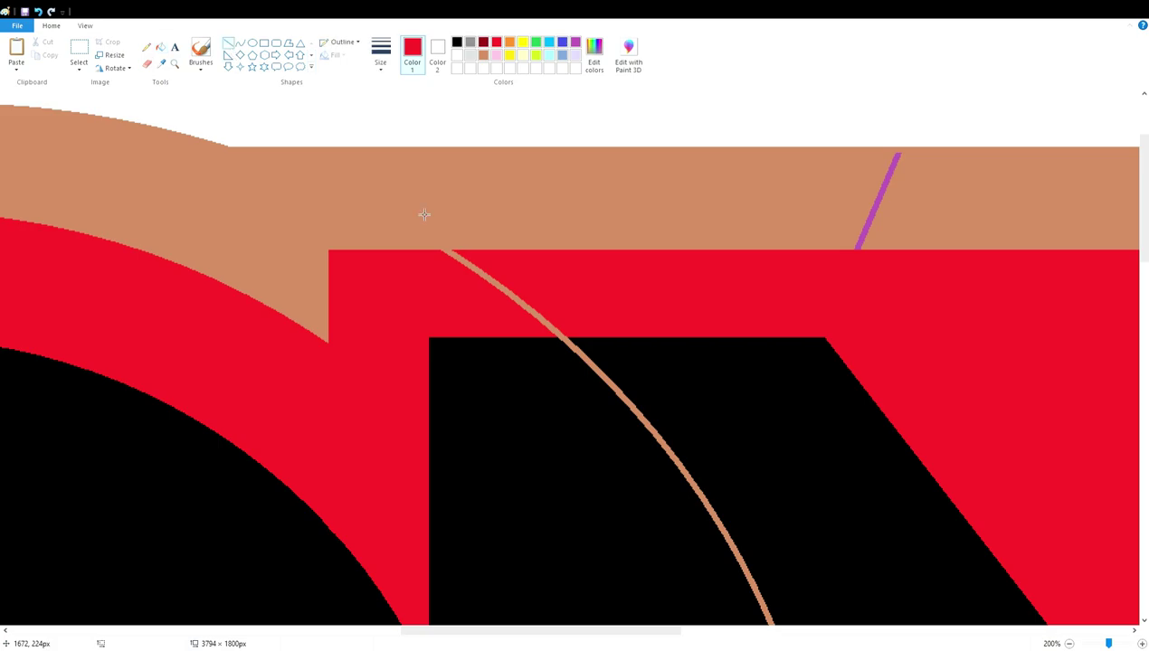
click(160, 47)
click(531, 310)
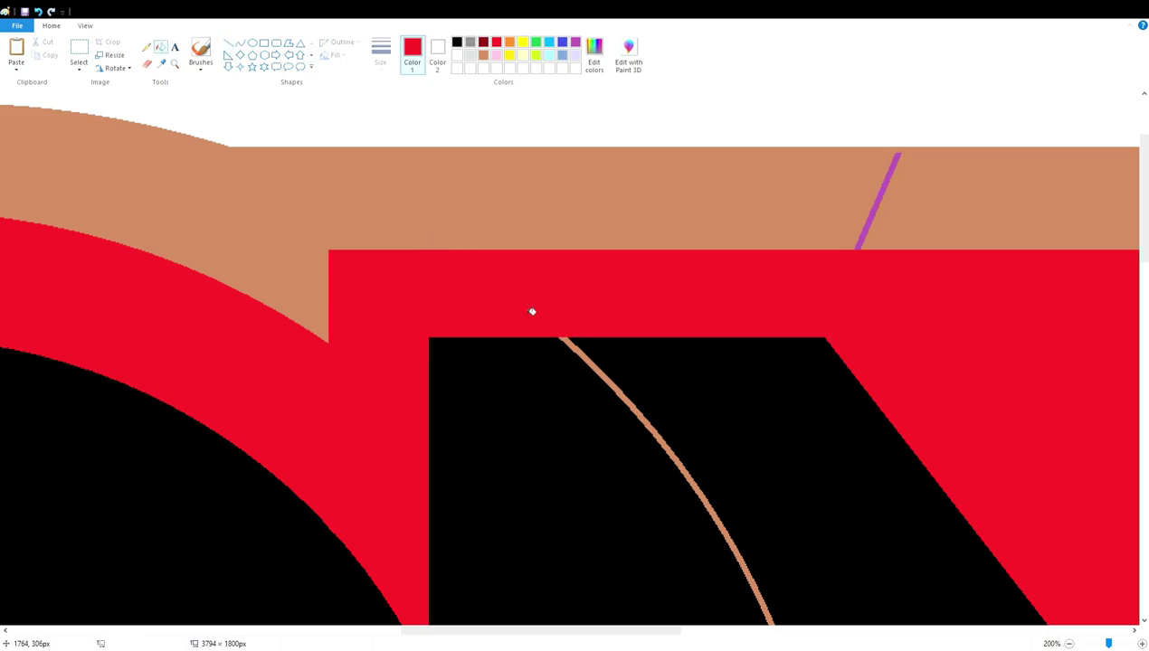
- Fill the remaining brown arc inside the N with black
scroll(531, 311, down, 10)
click(456, 41)
click(814, 362)
- Select the whole logo and move it right and down so it is centred horizontally on the canvas
scroll(586, 335, down, 2)
click(79, 50)
drag(864, 125, 154, 554)
click(263, 42)
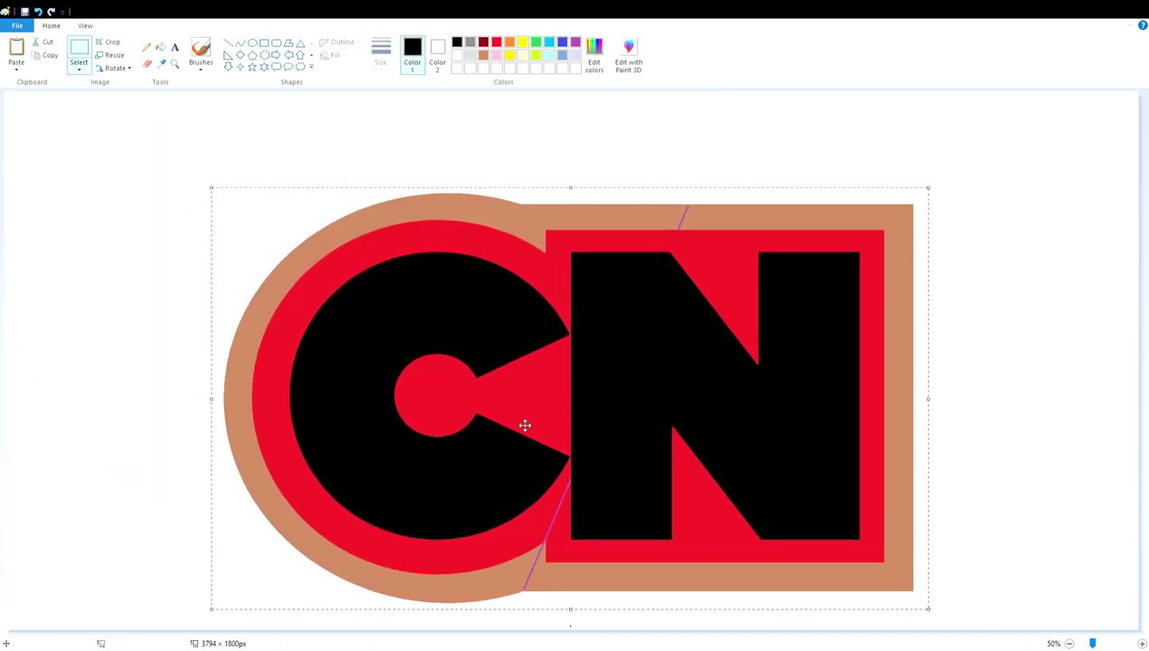
- Move the selected logo up so it is roughly centred vertically on the canvas
key(Up)
key(Up)
key(Up)
key(Up)
key(Up)
key(Up)
key(Up)
key(Up)
key(Up)
key(Up)
key(Up)
key(Up)
key(Up)
key(Up)
key(Up)
key(Up)
key(Up)
key(Up)
key(Up)
key(Up)
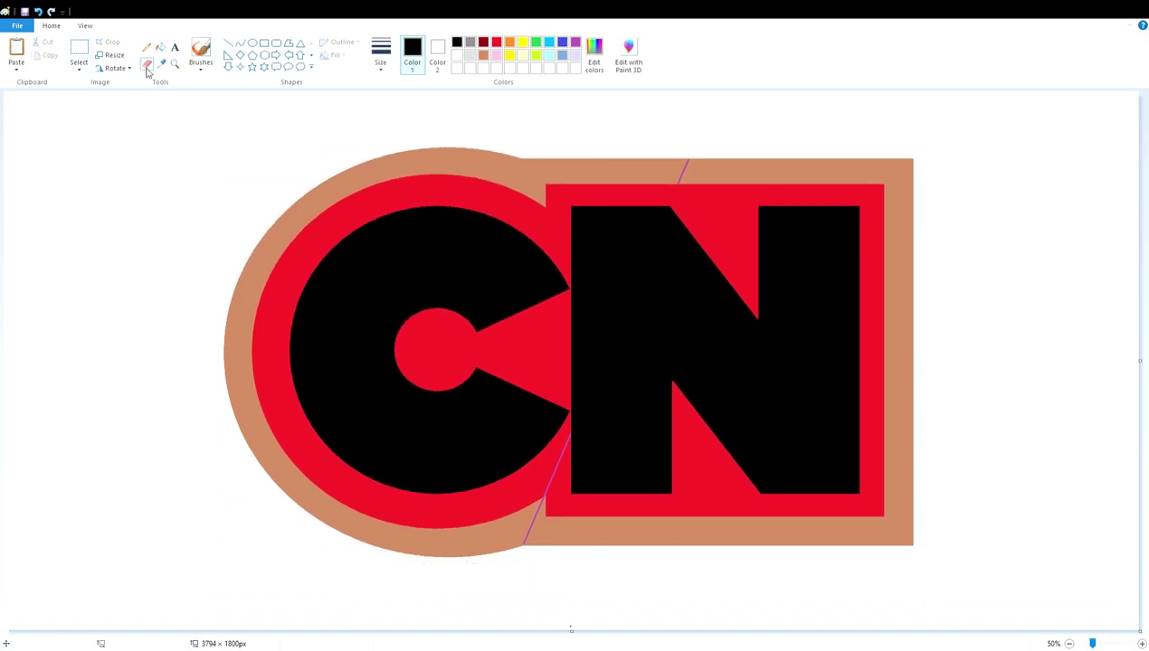
- Recolour the logo by filling both letters white and the red borders and gaps around them black
click(412, 257)
click(627, 298)
click(456, 47)
click(545, 339)
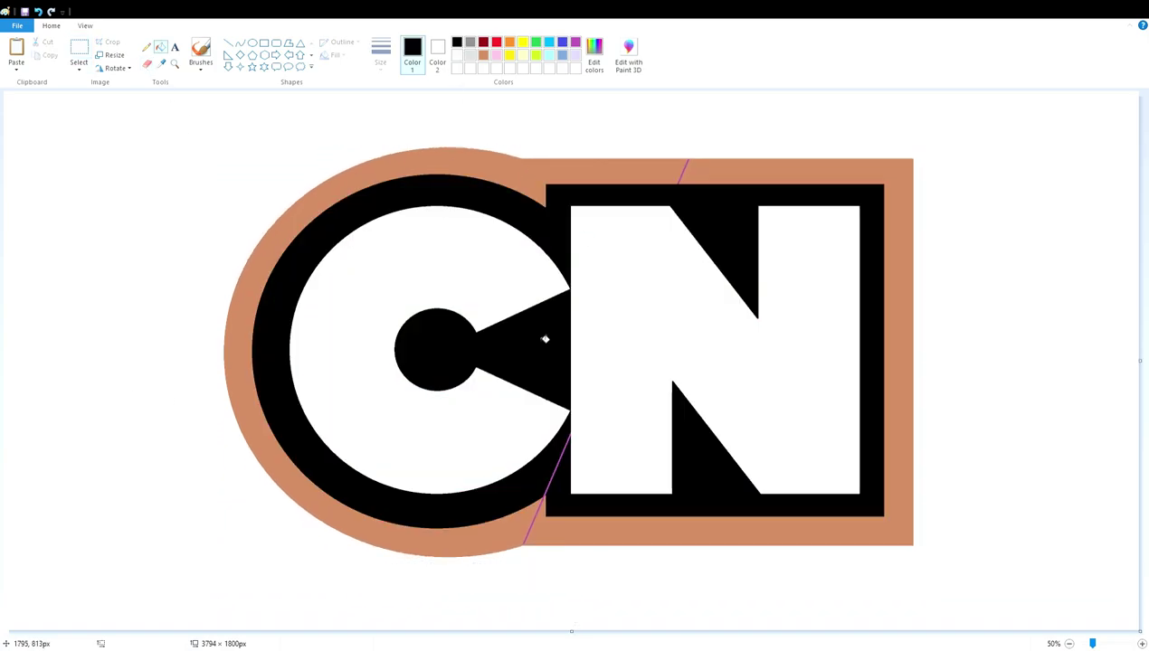
- Clean up the tip of the upper purple dividing line so it ends at the brown outline's upper edge
scroll(942, 474, up, 2)
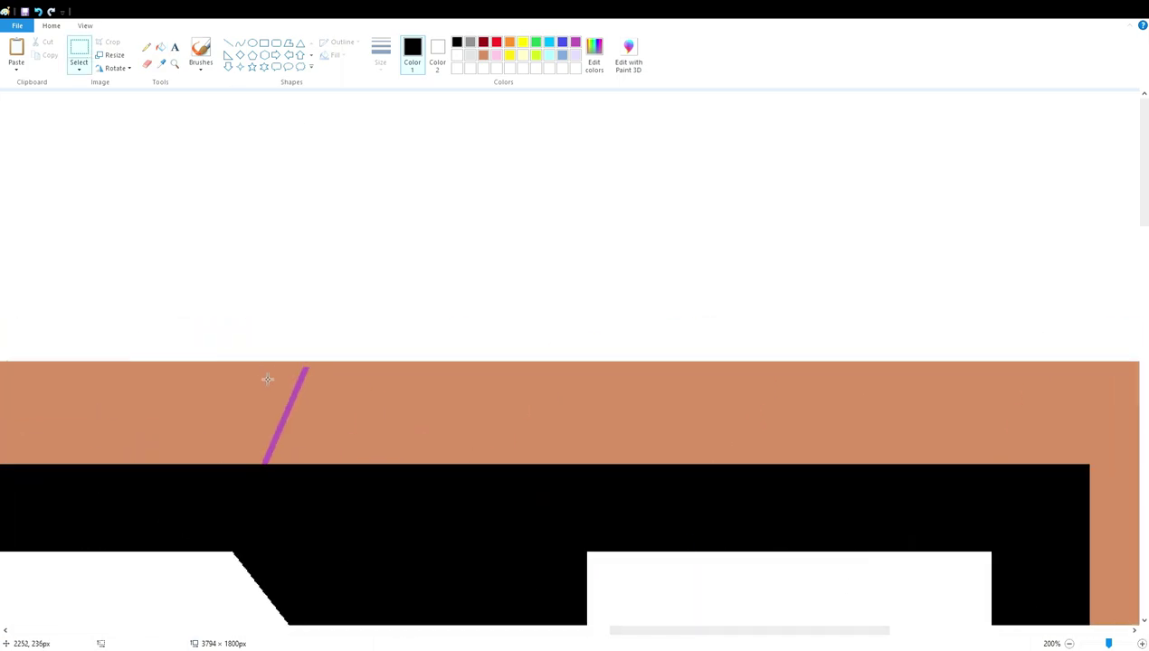
key(ctrl+z)
drag(123, 115, 359, 274)
drag(241, 194, 321, 396)
click(160, 46)
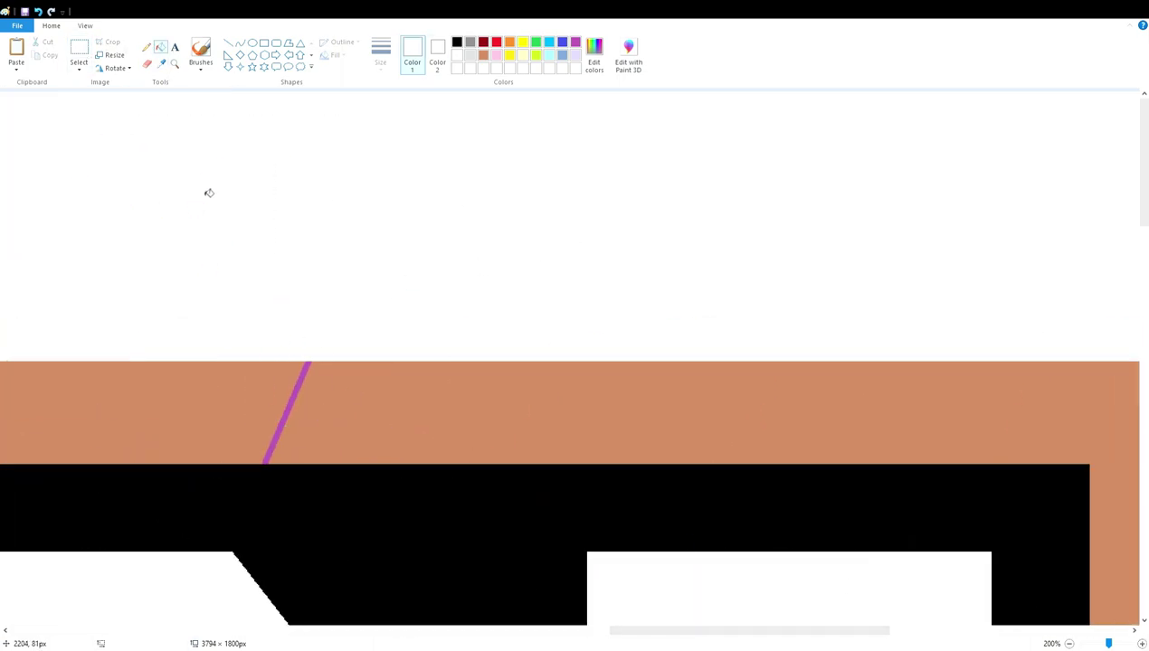
- Separate the lower purple line where the C's and N's borders meet, and turn its part inside the black border black
scroll(539, 569, down, 10)
scroll(539, 569, left, 5)
scroll(538, 569, down, 2)
key(ctrl+z)
key(ctrl+y)
scroll(811, 615, down, 1)
click(1070, 644)
scroll(1070, 645, up, 2)
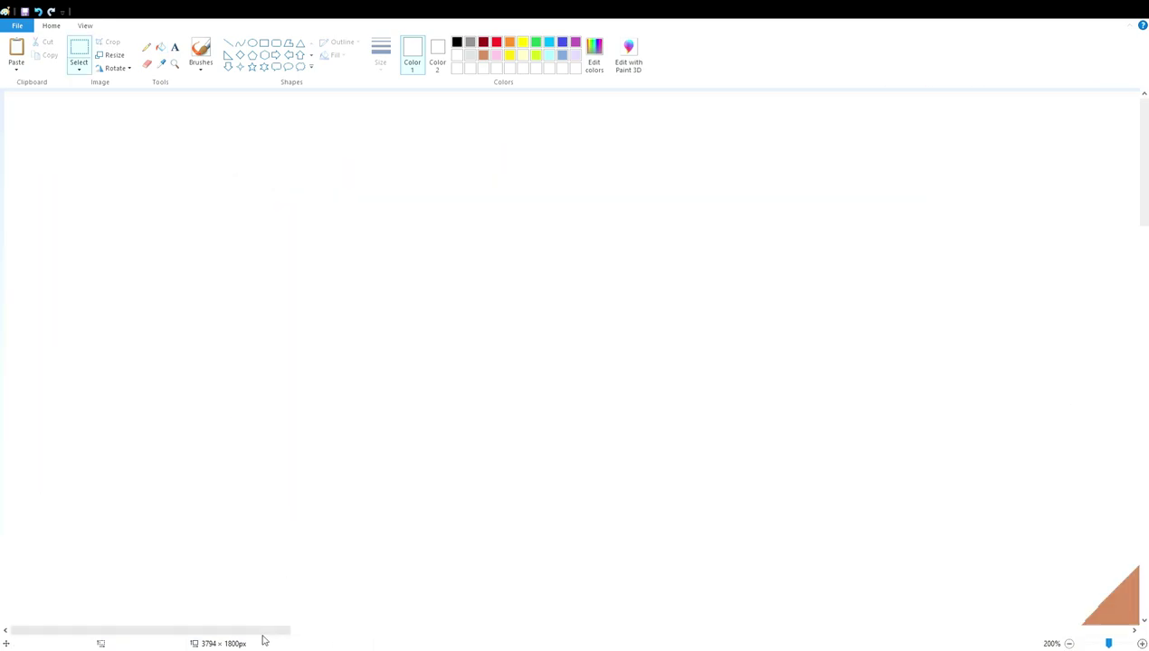
scroll(643, 602, down, 10)
scroll(643, 602, right, 5)
scroll(643, 602, down, 3)
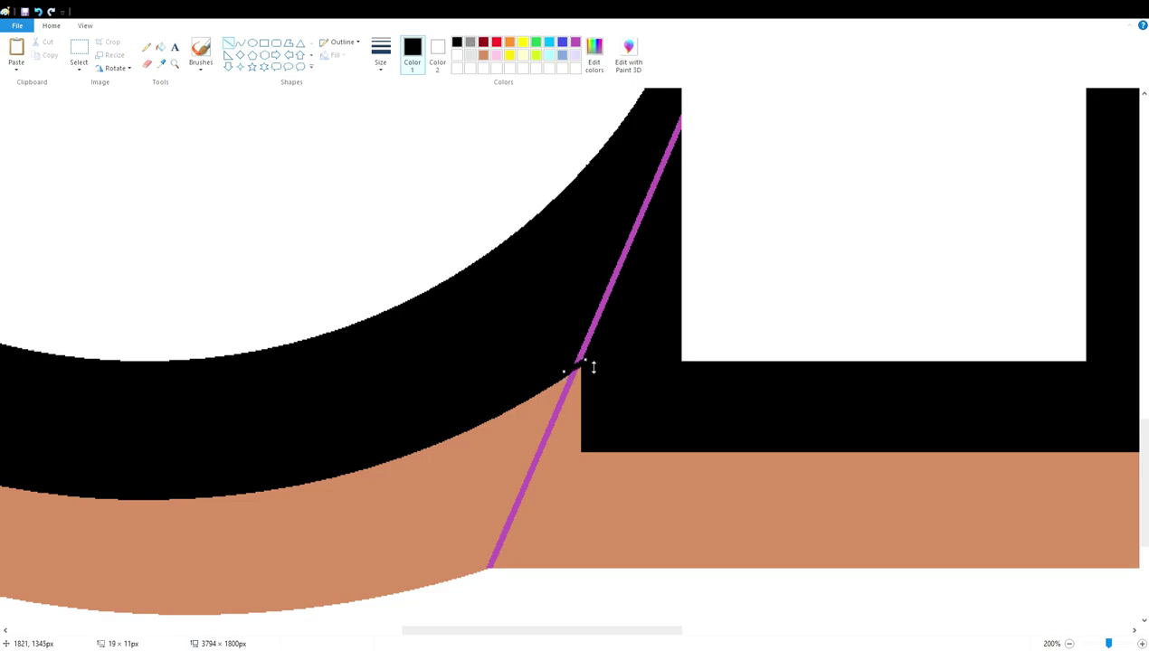
key(ctrl+z)
scroll(603, 313, down, 2)
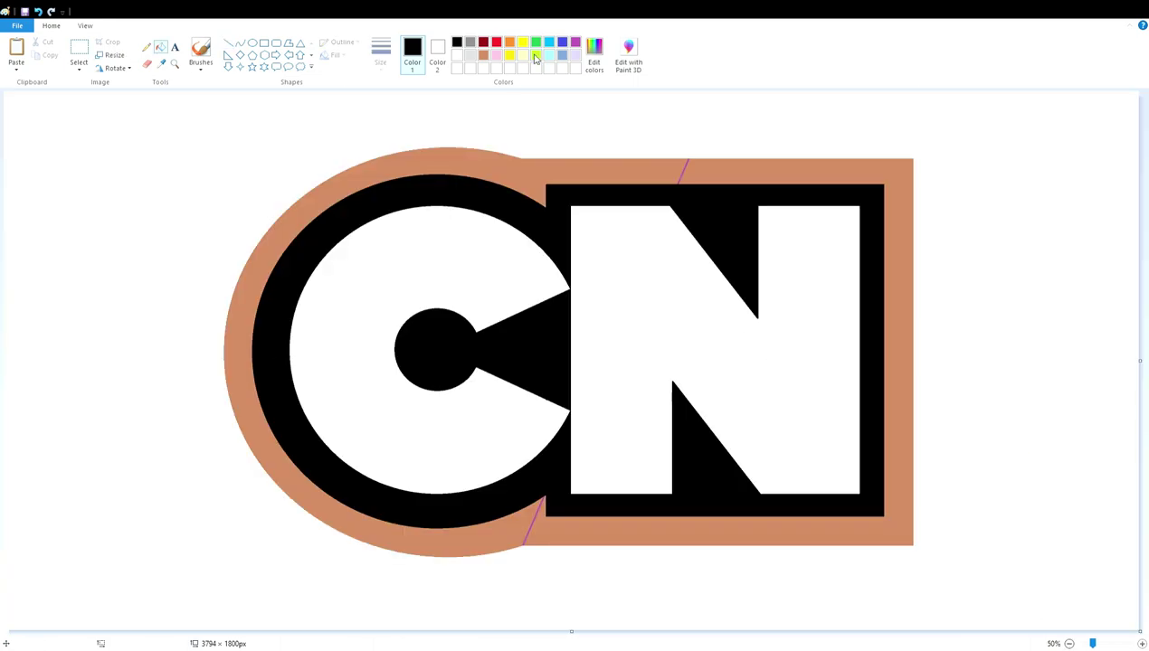
- Add a custom blue and a custom pink to the palette and fill the C's side of the outer outline pink
click(576, 41)
click(528, 177)
click(549, 41)
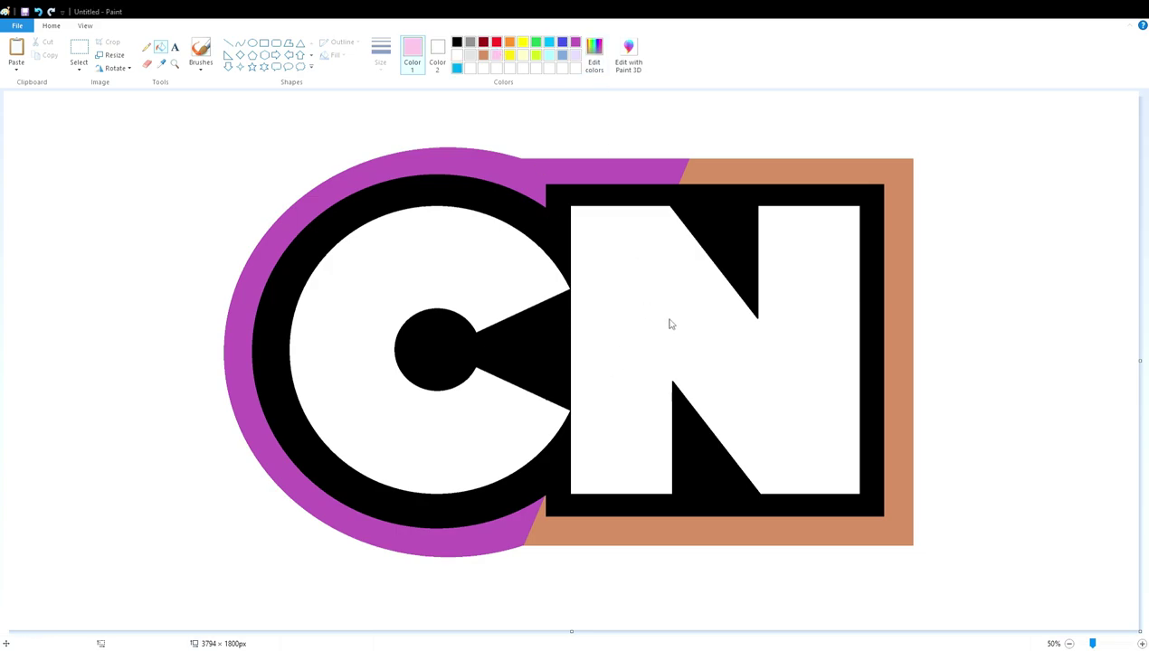
click(493, 168)
- Draw a short diagonal line across the N's lower black border and nudge it right and down into place
scroll(767, 633, up, 1)
scroll(767, 633, down, 3)
scroll(768, 633, right, 1)
click(228, 55)
click(457, 55)
drag(605, 412, 680, 347)
key(Right)
key(Right)
key(Right)
key(Right)
key(Right)
key(Right)
key(Right)
key(Right)
key(Right)
key(Right)
key(Right)
key(Right)
key(Down)
key(Down)
key(Down)
key(Down)
key(Down)
key(Down)
key(Down)
key(Down)
key(Down)
key(Down)
key(Down)
key(Down)
key(Down)
key(Down)
key(Down)
key(Down)
key(Down)
key(Down)
key(Down)
key(Down)
- Fill the small triangular notch in the N's lower black border with the outline's brown
click(380, 348)
click(161, 47)
click(484, 55)
click(623, 372)
- Try to place a copy of the N's notched lower border over its upper border
drag(990, 425, 524, 328)
key(ctrl+c)
scroll(579, 362, up, 5)
key(ctrl+v)
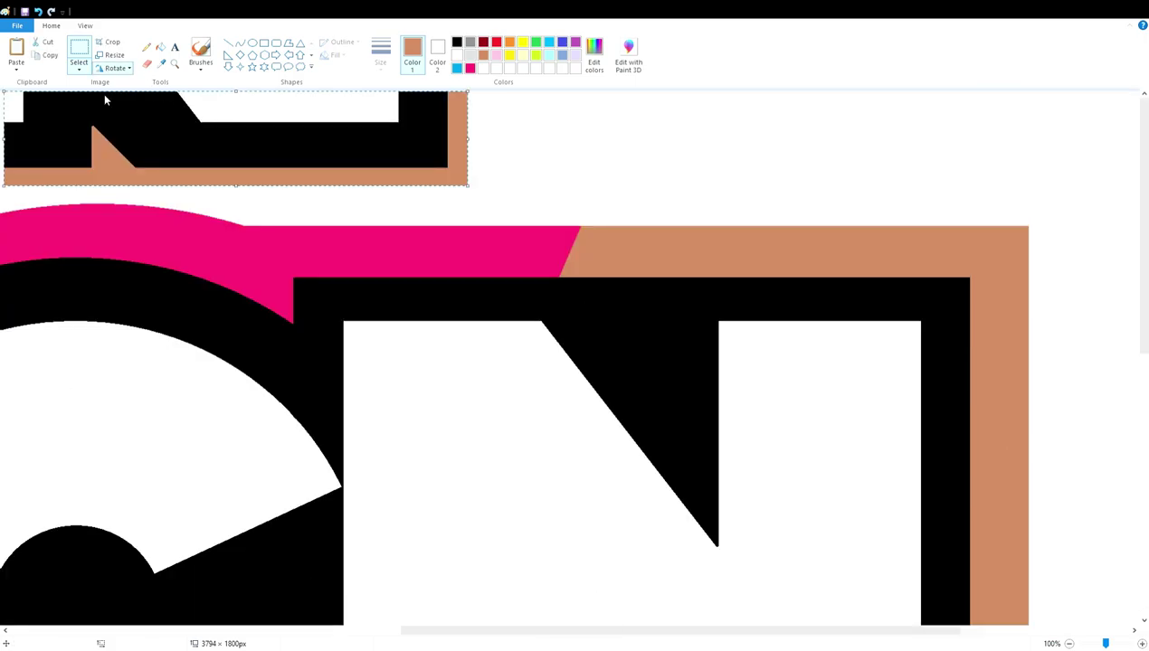
drag(124, 123, 697, 436)
scroll(673, 398, down, 3)
key(ctrl+c)
scroll(698, 436, up, 3)
key(ctrl+v)
drag(94, 152, 651, 308)
click(915, 308)
scroll(718, 367, down, 12)
- Place a copy of the small lower notch, rotated 180°, in the N's upper black border, nudging it flush with the outline
drag(608, 354, 668, 404)
key(ctrl+c)
key(ctrl+v)
scroll(641, 362, up, 9)
drag(36, 523, 644, 138)
key(Down)
key(Down)
key(Down)
key(Down)
key(Down)
key(Down)
key(Down)
key(Down)
key(Left)
key(Left)
key(Left)
key(Left)
click(1060, 586)
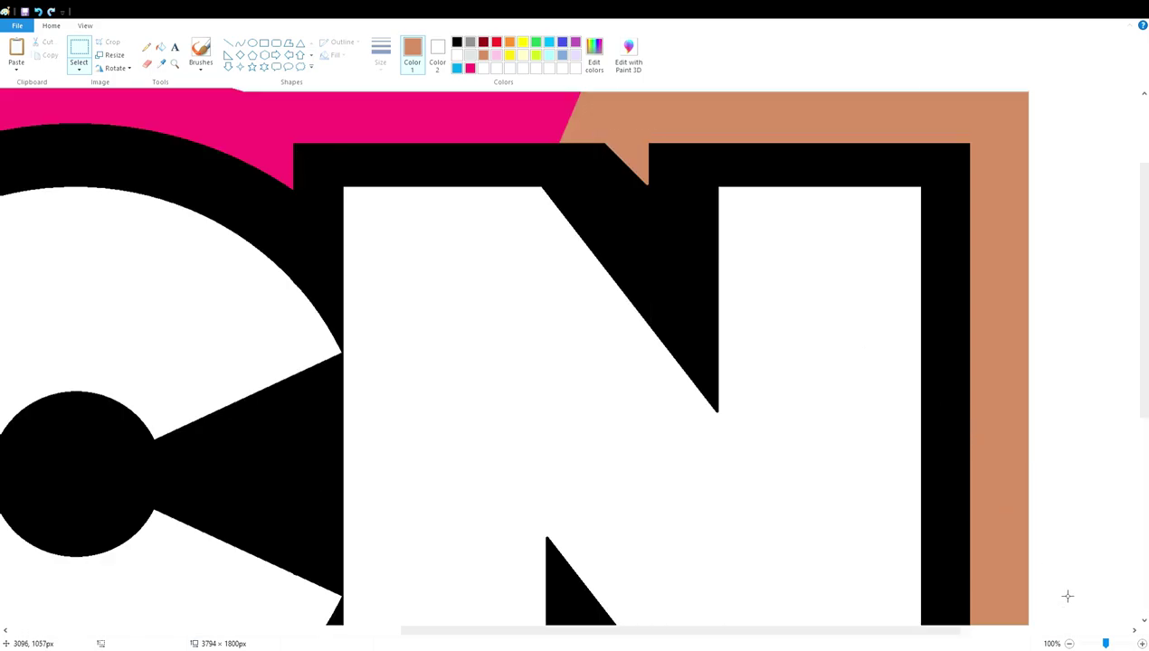
- Fill the N's side of the brown outer outline, including both notches, with the custom blue
click(1068, 643)
click(457, 69)
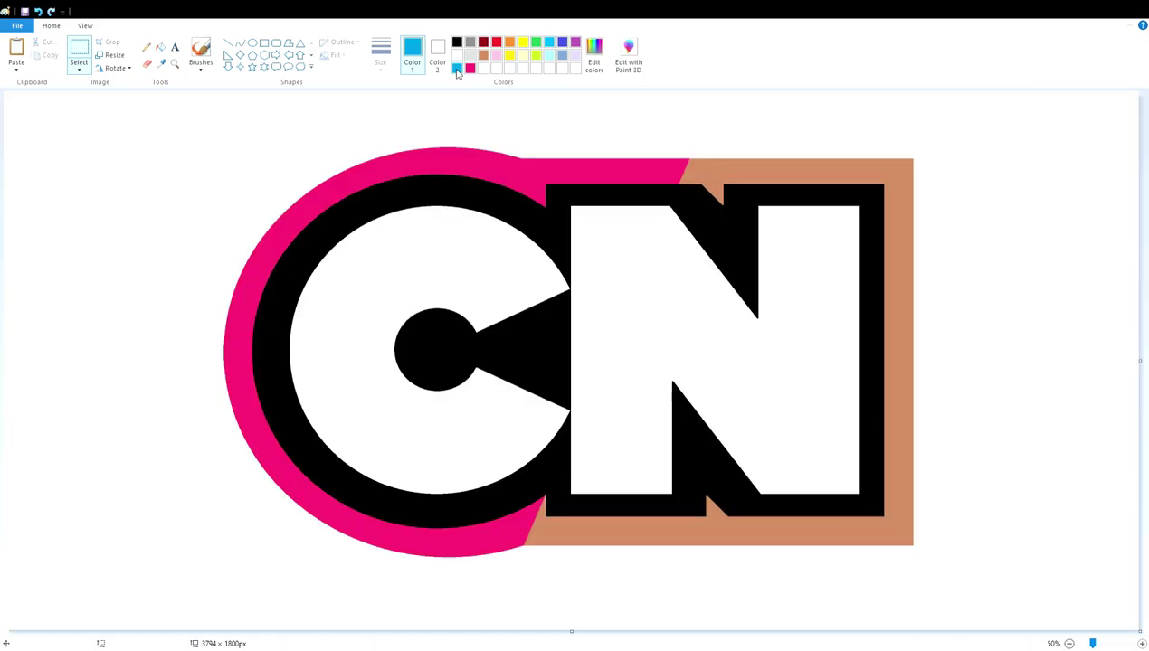
click(158, 50)
click(801, 176)
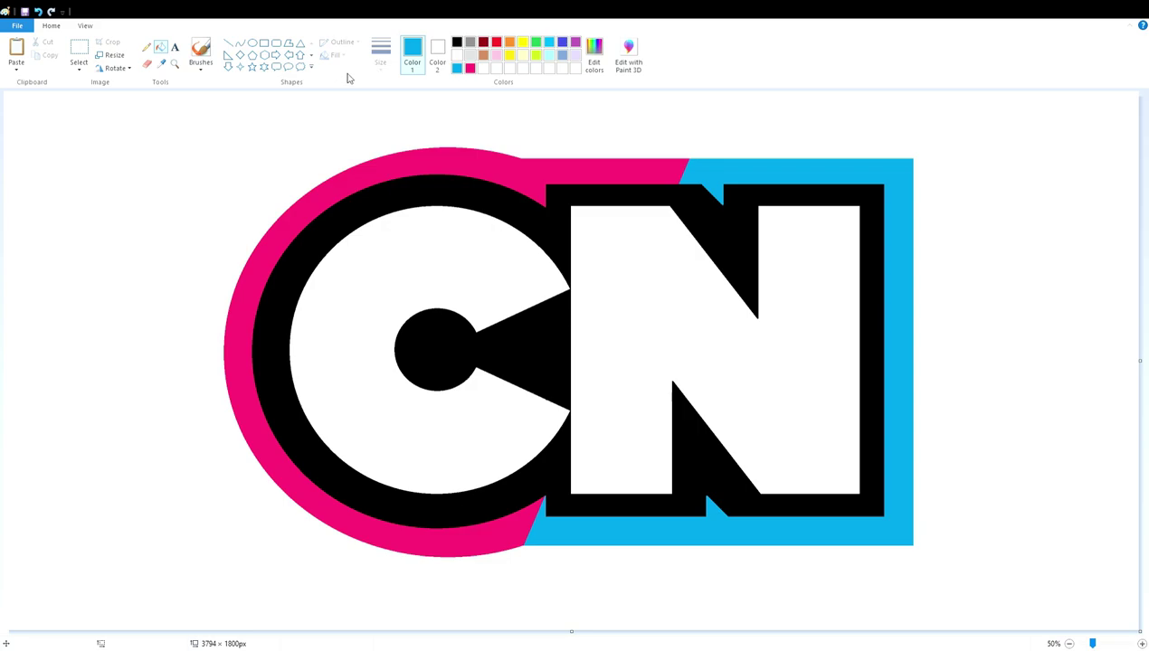